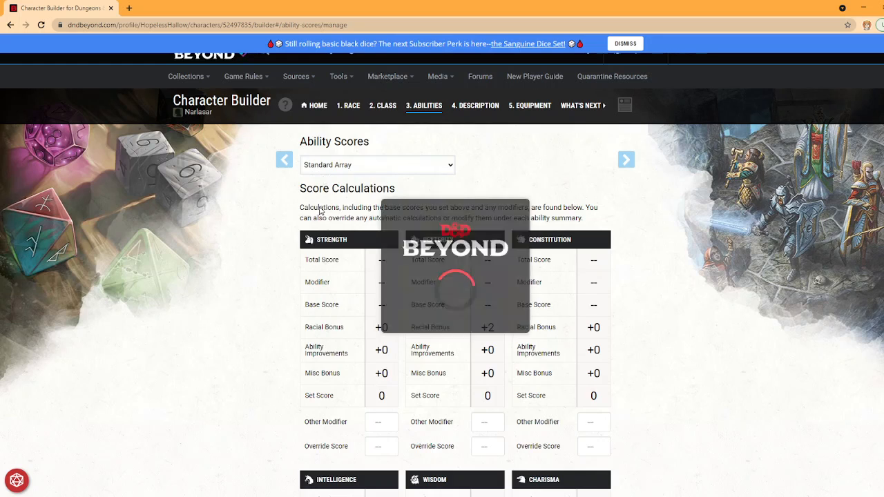
# Assign the standard array: Strength 8, Dexterity 10, Constitution 12, Intelligence 13, Wisdom 14 and Charisma 15
pyautogui.click(325, 207)
pyautogui.click(318, 231)
pyautogui.click(377, 207)
pyautogui.click(370, 231)
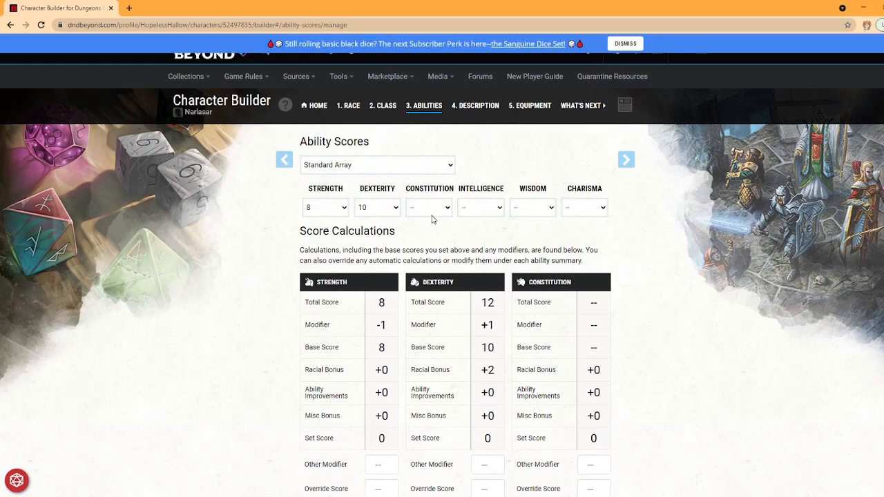
pyautogui.click(428, 207)
pyautogui.click(423, 231)
pyautogui.click(481, 207)
pyautogui.click(469, 232)
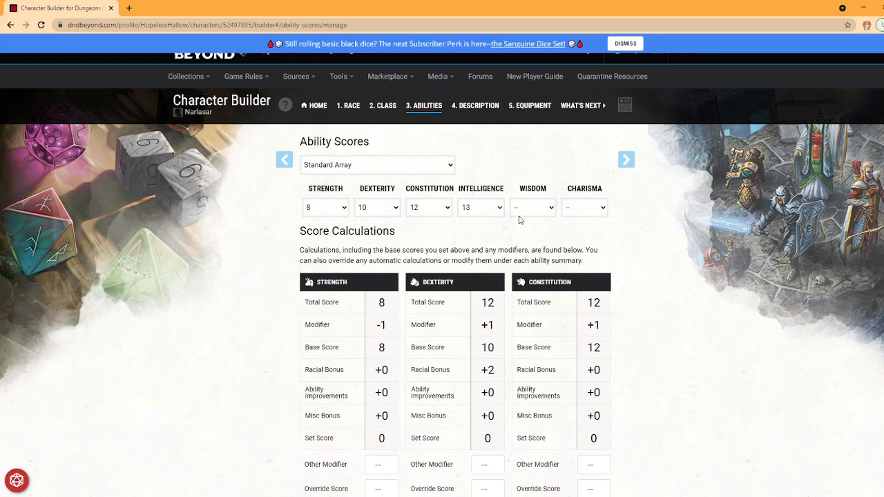
pyautogui.click(532, 207)
pyautogui.click(531, 231)
pyautogui.click(584, 207)
pyautogui.click(575, 231)
# Open the finished character's sheet to view it
pyautogui.click(625, 107)
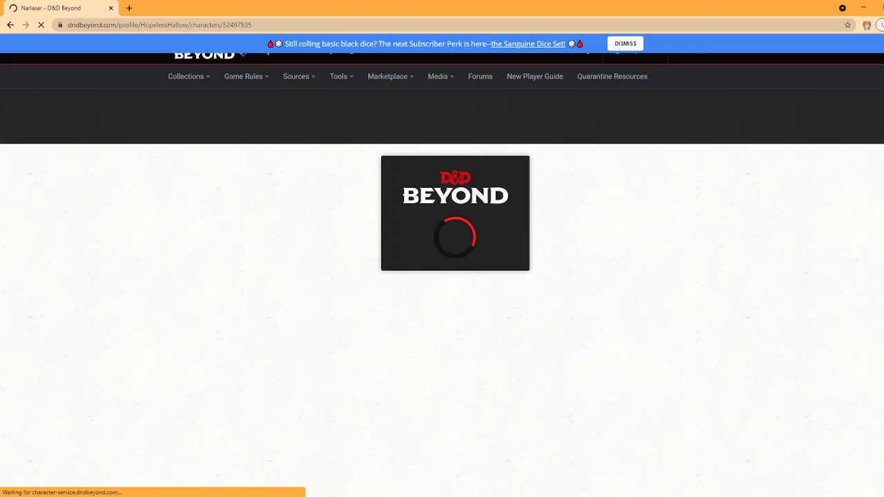
pyautogui.moveTo(364, 496)
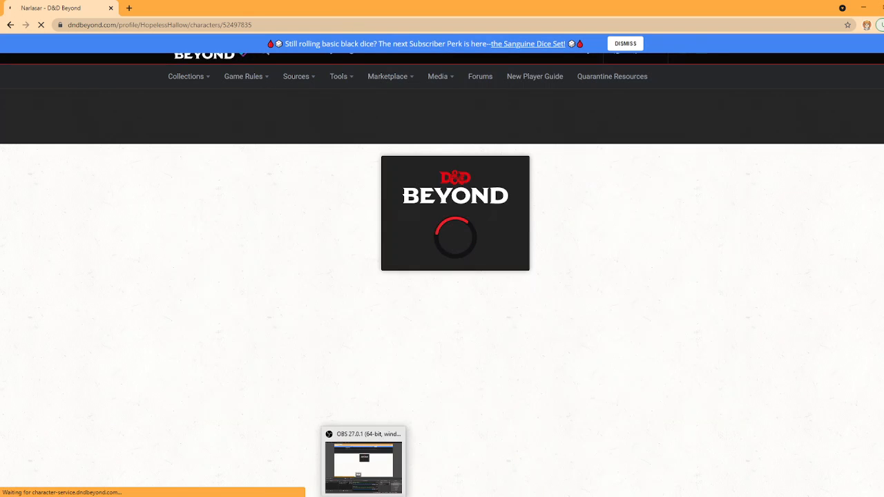
pyautogui.click(365, 469)
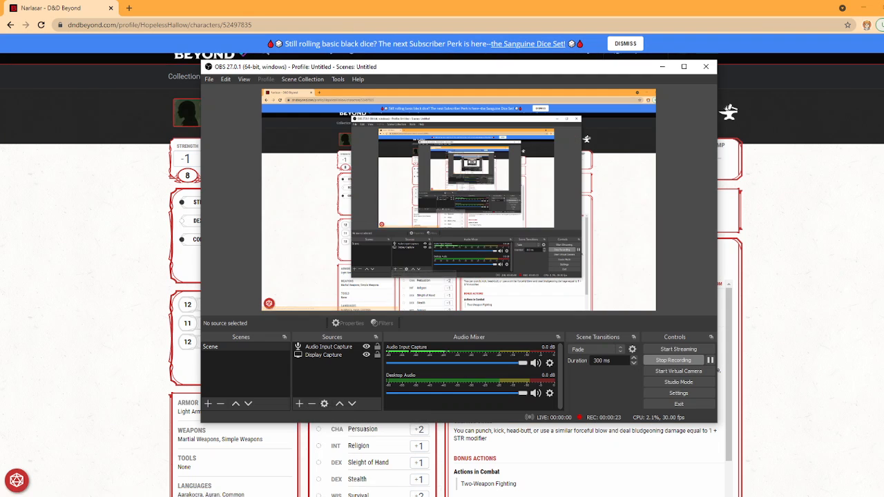
pyautogui.click(812, 373)
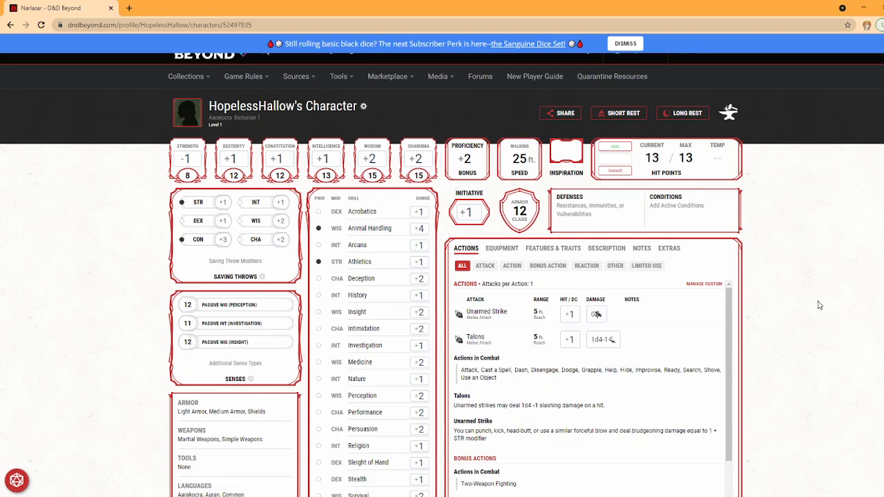
# Start a new character from the My Characters page using the Standard creation method
pyautogui.moveTo(185, 76)
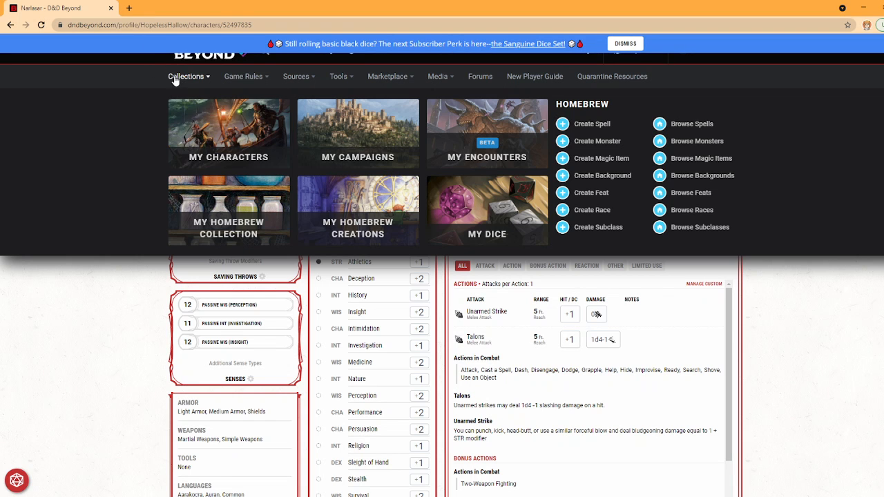
pyautogui.click(228, 142)
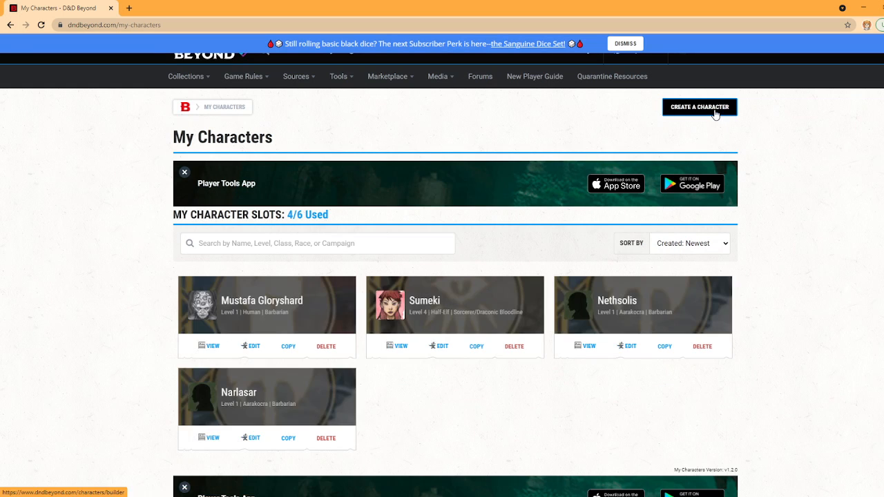
pyautogui.click(715, 114)
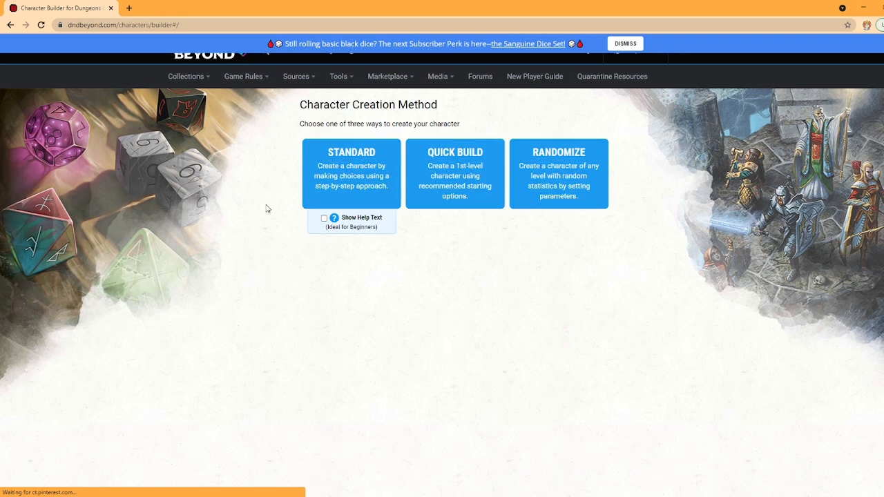
pyautogui.click(335, 181)
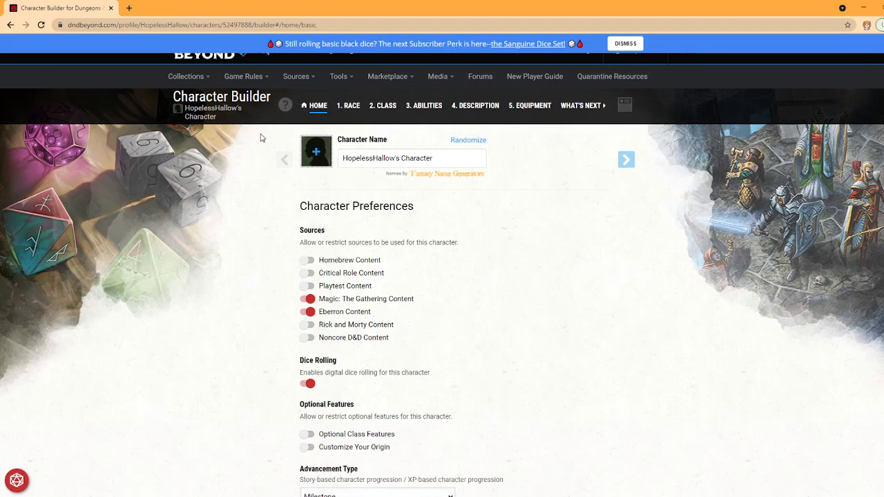
# Randomize the new character's name and review the character preferences
pyautogui.click(481, 143)
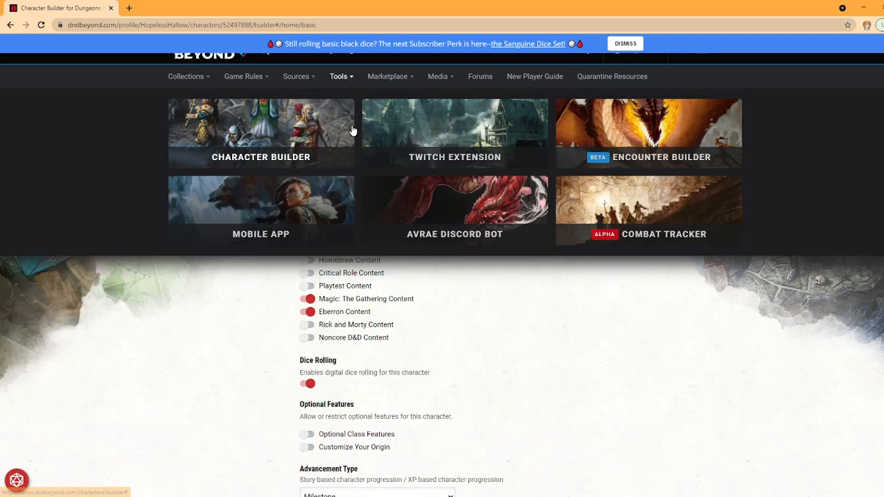
pyautogui.scroll(-2, 345, 394)
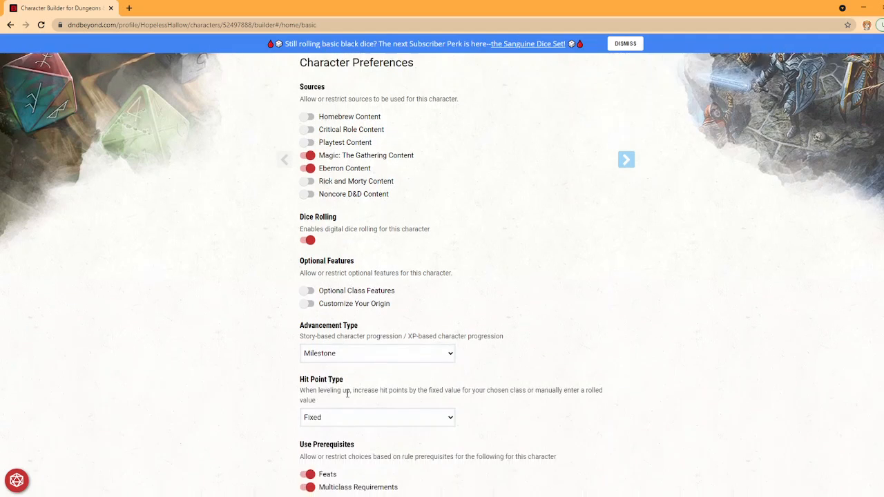
pyautogui.scroll(2, 359, 345)
# Choose Aarakocra as the character's race
pyautogui.click(355, 111)
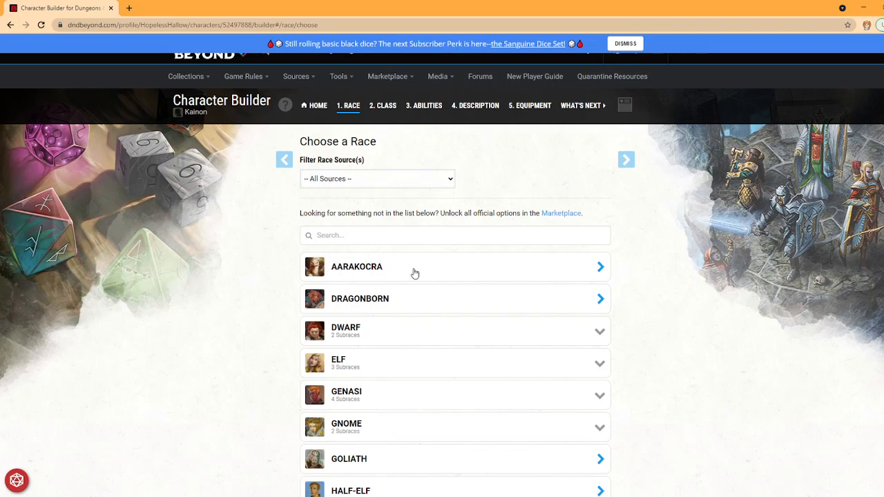
pyautogui.scroll(-2, 430, 430)
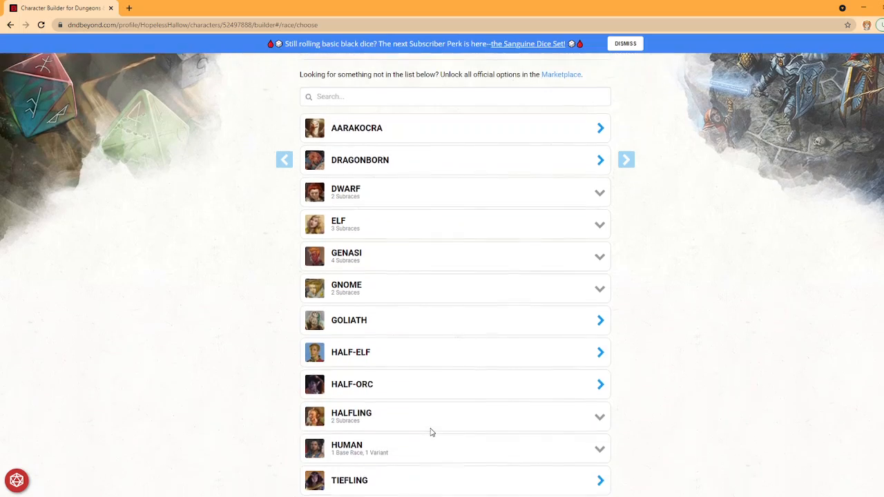
pyautogui.scroll(2, 430, 430)
pyautogui.scroll(-1, 430, 432)
pyautogui.scroll(1, 430, 387)
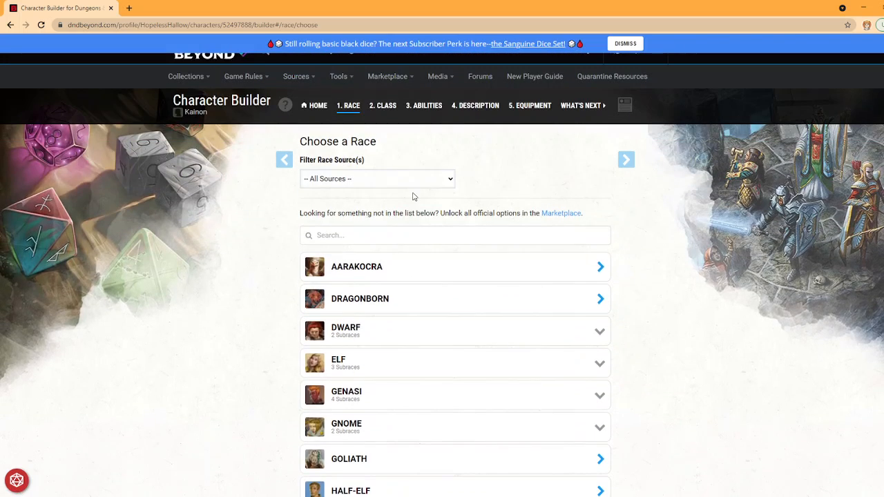
pyautogui.click(442, 272)
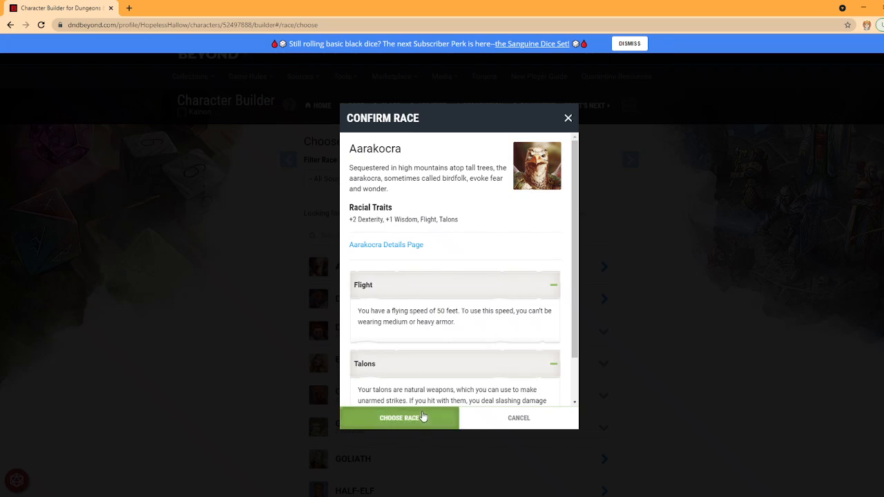
pyautogui.click(424, 414)
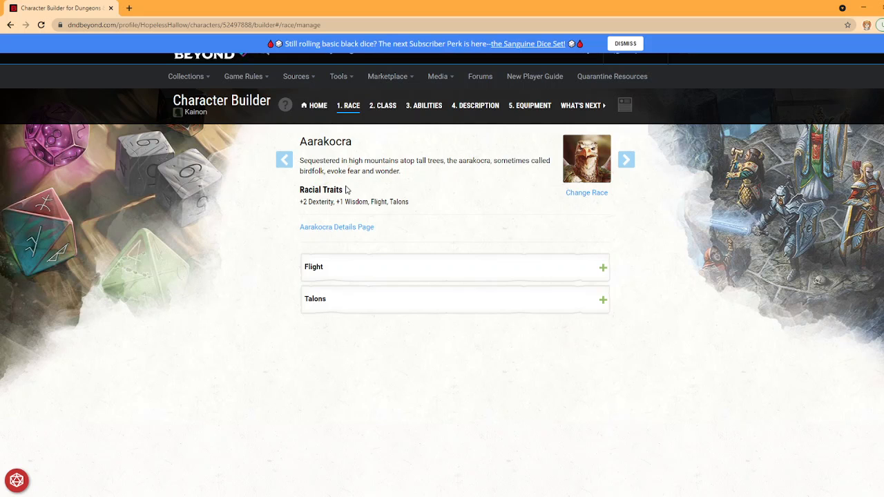
# Add Barbarian as the character's class
pyautogui.click(383, 110)
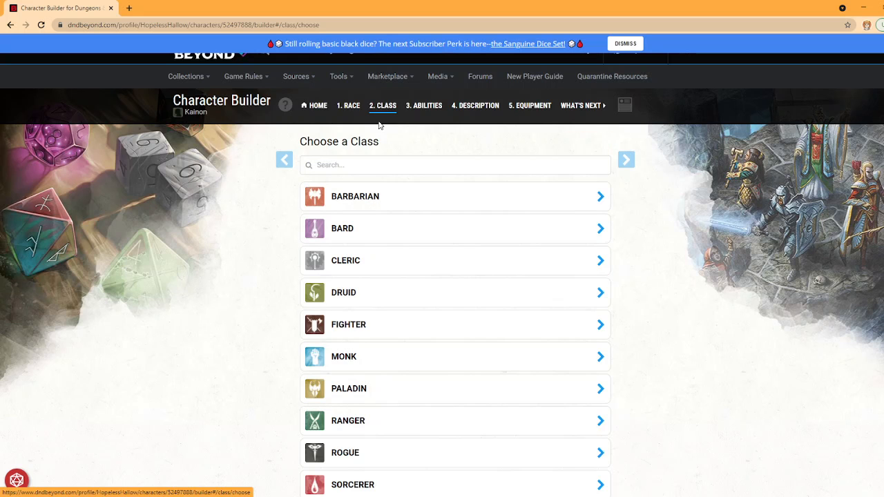
pyautogui.click(422, 200)
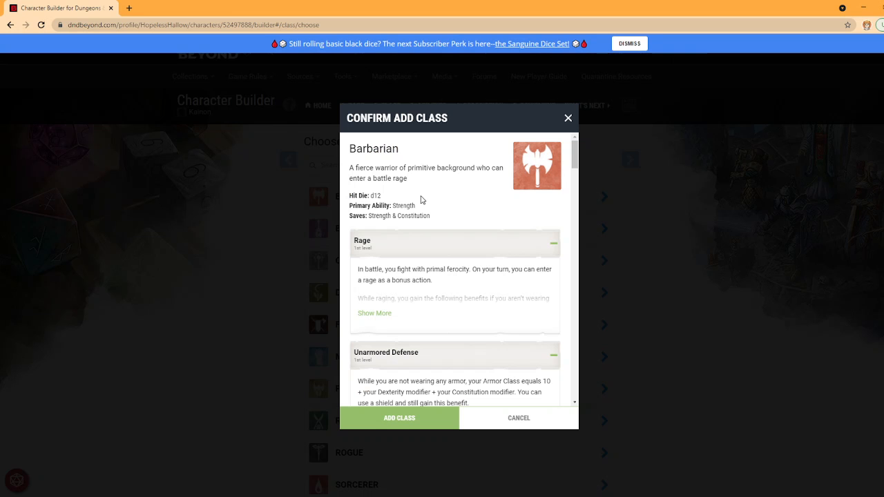
pyautogui.click(404, 419)
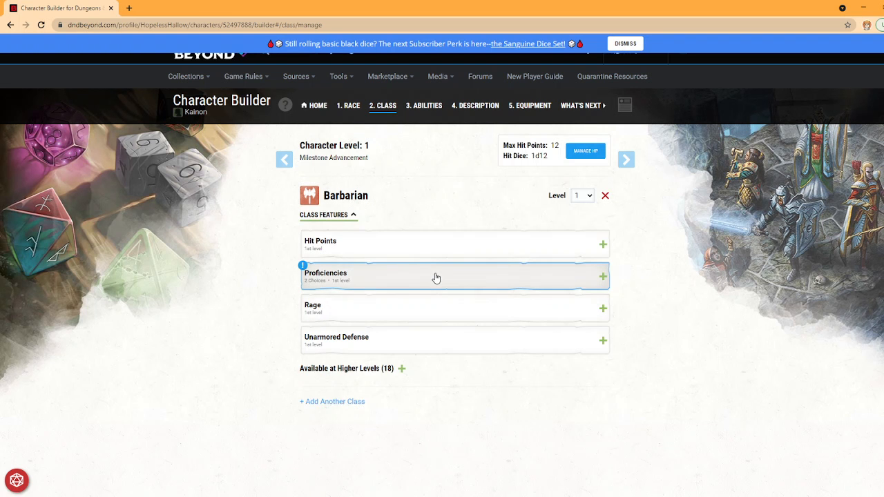
# Choose Animal Handling and Athletics as the two Barbarian skill proficiencies
pyautogui.click(434, 276)
pyautogui.click(421, 366)
pyautogui.click(417, 389)
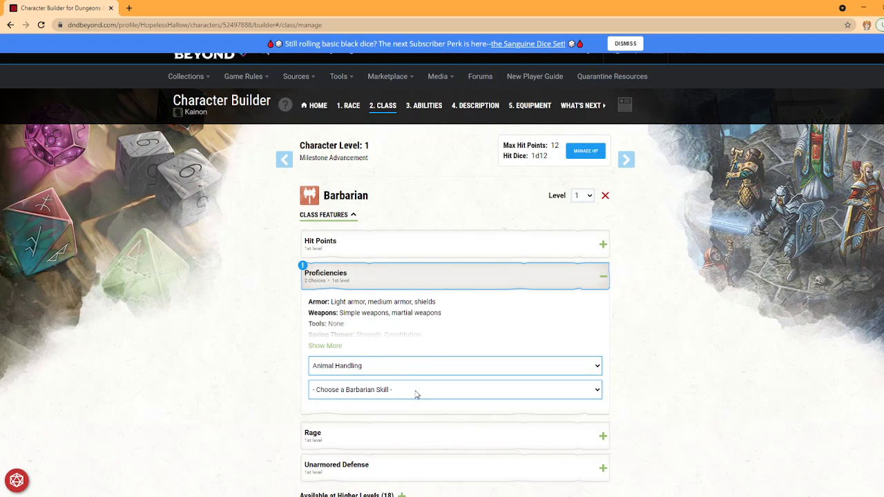
pyautogui.click(415, 392)
pyautogui.click(414, 412)
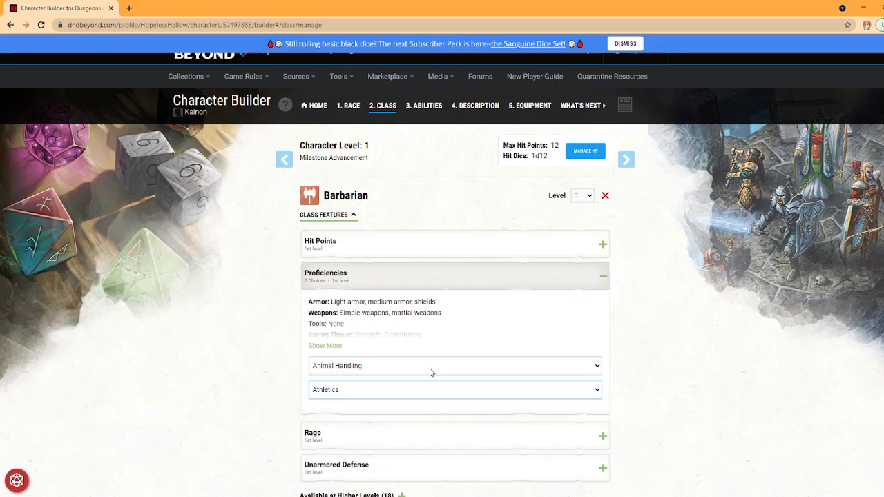
pyautogui.click(449, 272)
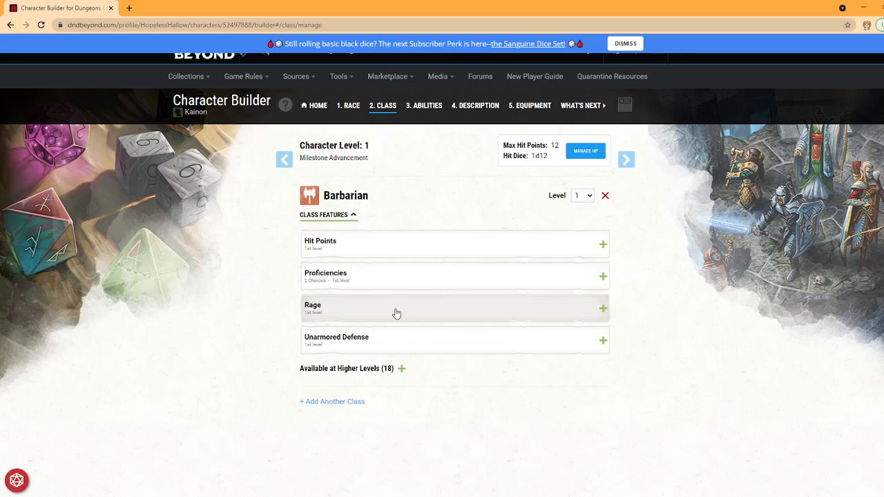
pyautogui.click(396, 277)
pyautogui.scroll(-2, 390, 383)
pyautogui.click(415, 198)
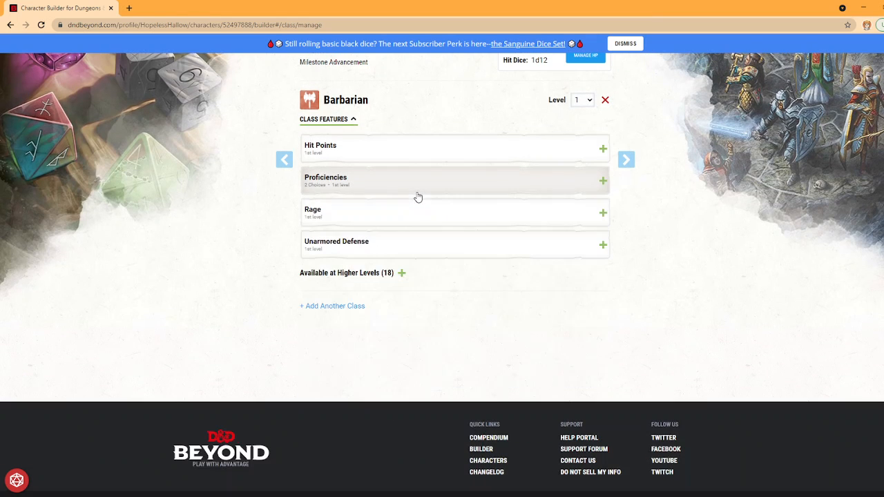
pyautogui.scroll(2, 416, 200)
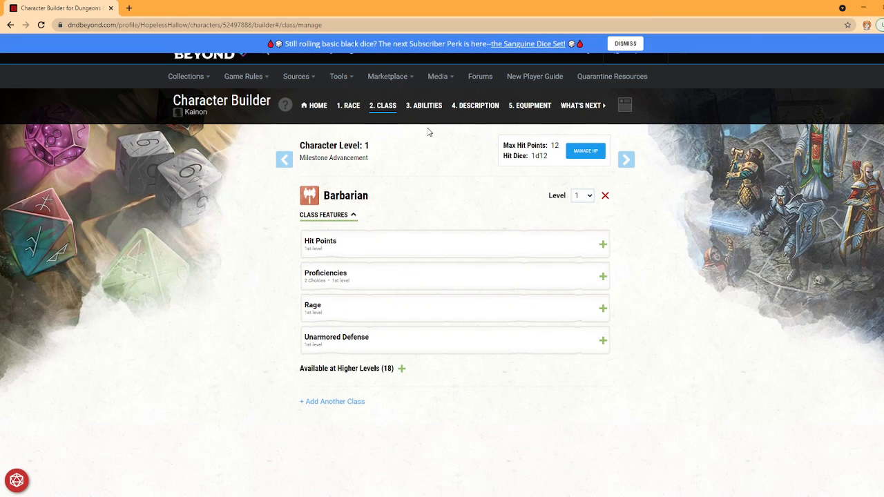
pyautogui.tripleClick(373, 215)
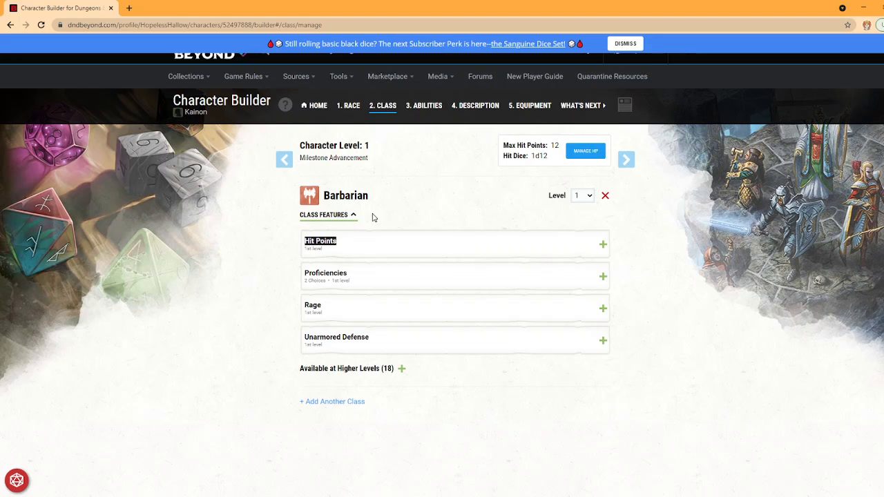
pyautogui.click(372, 215)
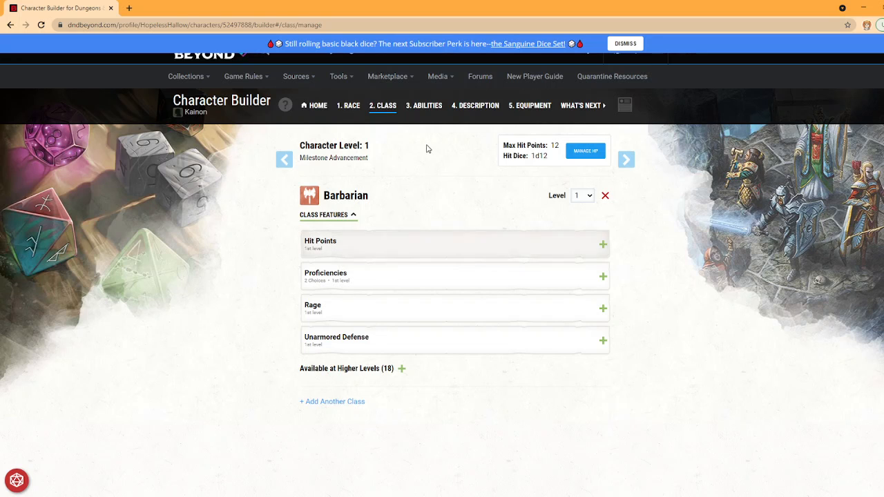
# Set the ability score generation method to Standard Array
pyautogui.click(431, 108)
pyautogui.click(418, 163)
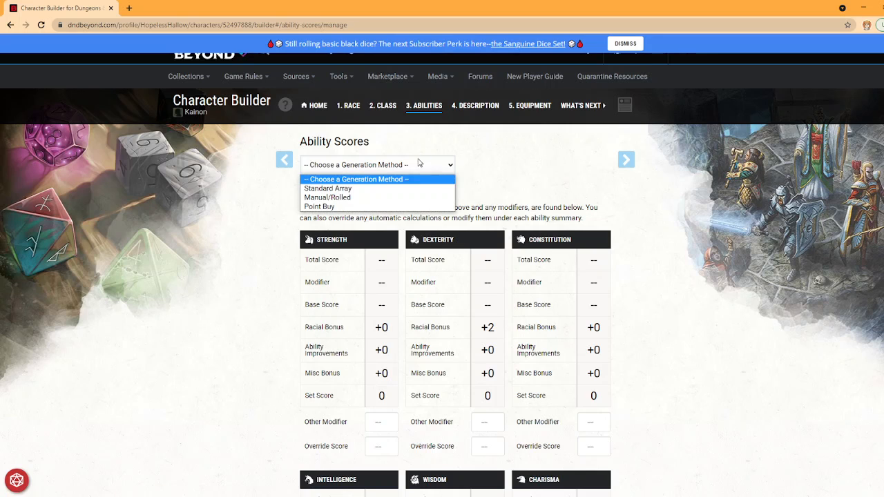
pyautogui.click(405, 188)
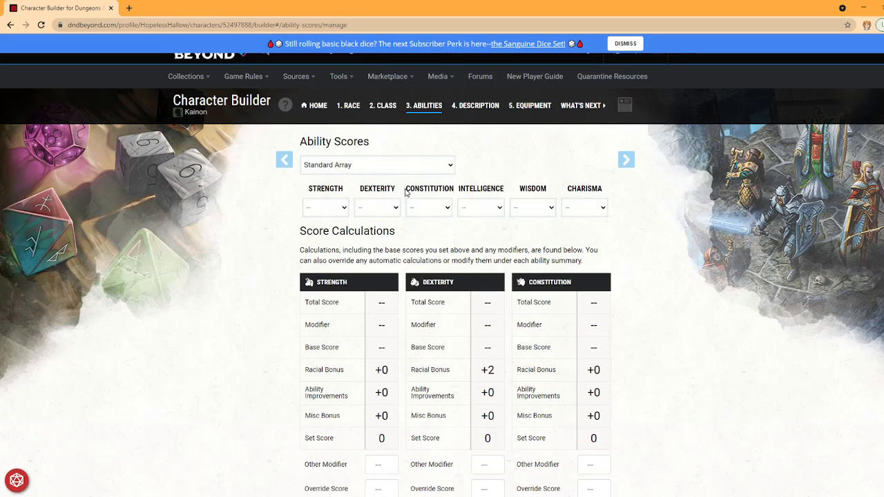
# Assign base scores of 8 to Strength, 10 to Dexterity, 12 to Constitution and 13 to Intelligence
pyautogui.click(339, 213)
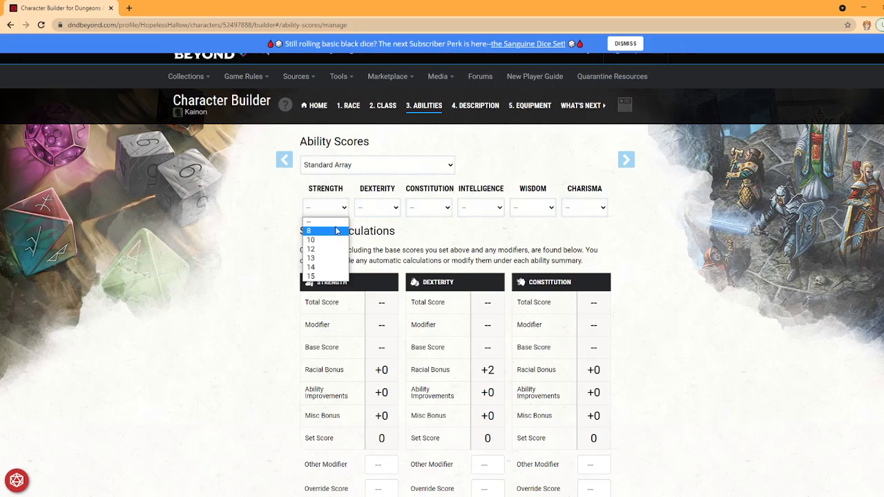
pyautogui.click(336, 230)
pyautogui.click(380, 208)
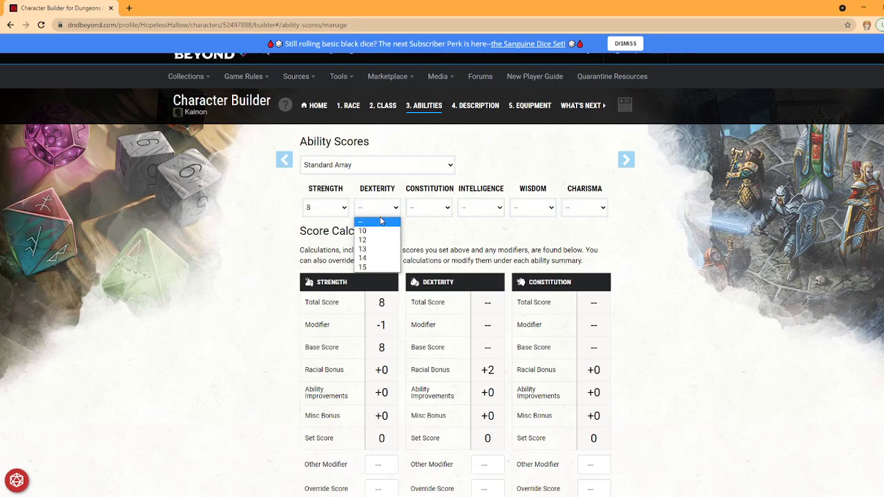
pyautogui.click(362, 231)
pyautogui.click(428, 208)
pyautogui.click(425, 231)
pyautogui.click(480, 208)
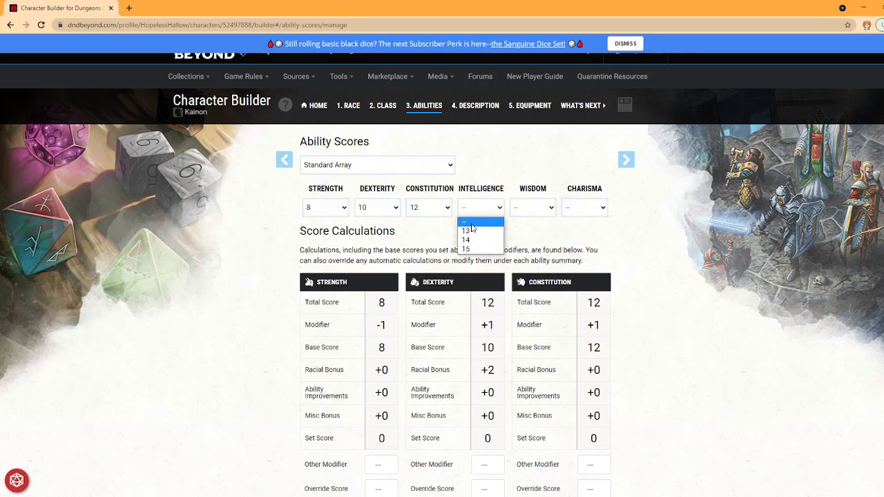
pyautogui.click(472, 230)
# Clear the base scores of Strength, Dexterity, Constitution and Intelligence
pyautogui.click(324, 208)
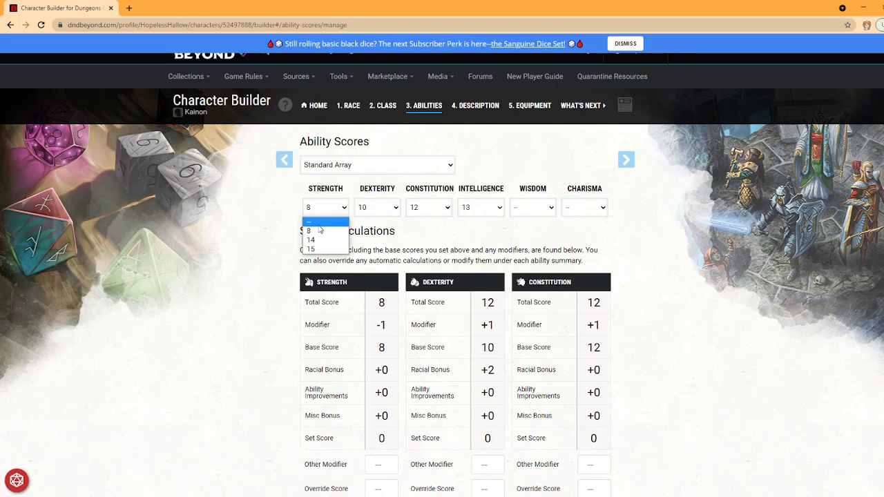
pyautogui.click(323, 222)
pyautogui.click(376, 207)
pyautogui.click(374, 223)
pyautogui.click(428, 207)
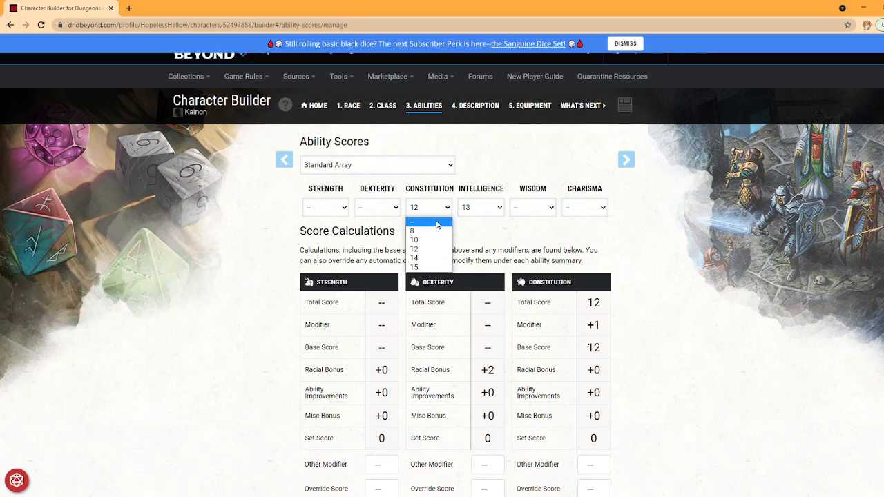
pyautogui.click(425, 222)
pyautogui.click(479, 207)
pyautogui.click(475, 222)
# Assign base scores of 15 to Strength, 14 to Dexterity and 13 to Constitution
pyautogui.click(325, 207)
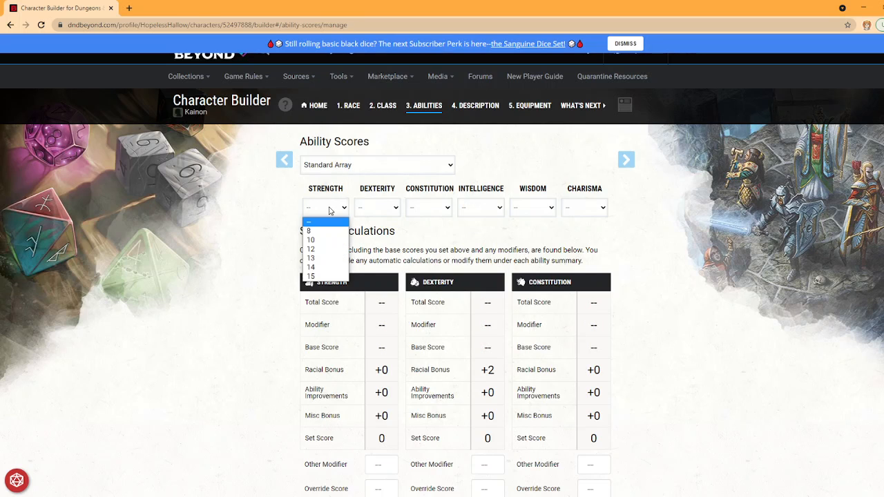
pyautogui.click(324, 276)
pyautogui.click(376, 207)
pyautogui.click(372, 267)
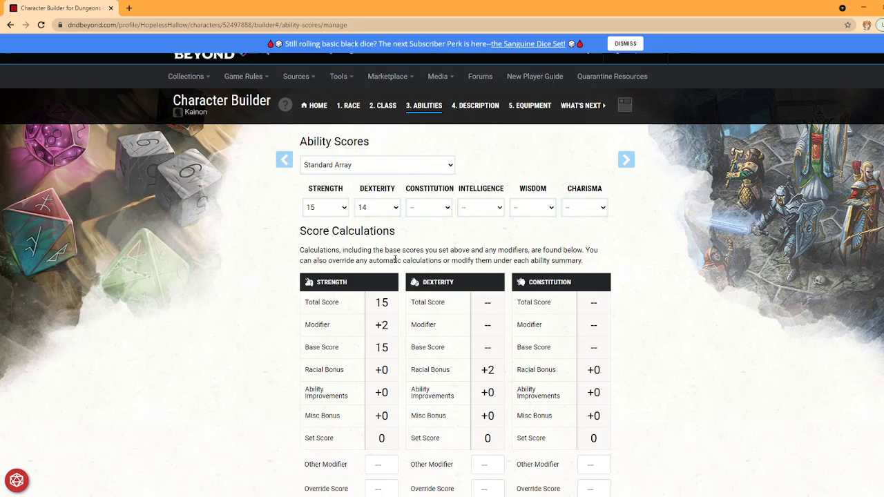
pyautogui.click(428, 207)
pyautogui.click(426, 258)
# Assign base scores of 12 to Intelligence, 10 to Wisdom and 8 to Charisma
pyautogui.click(479, 207)
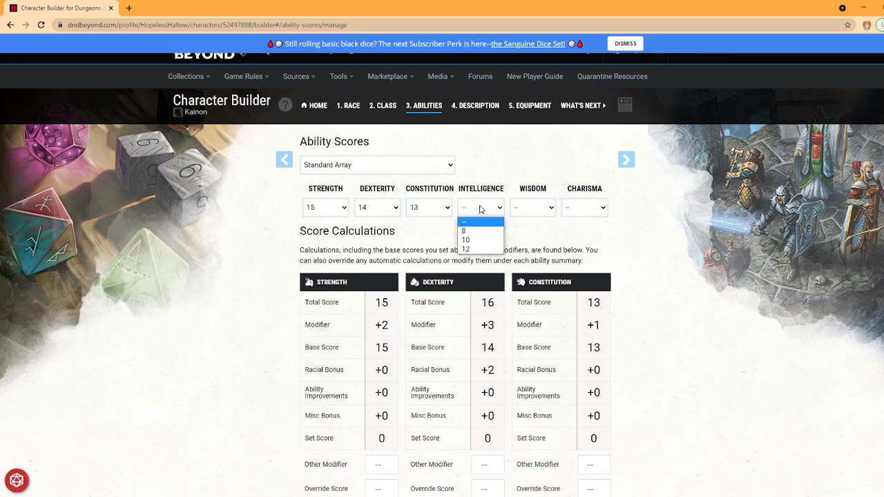
pyautogui.click(491, 250)
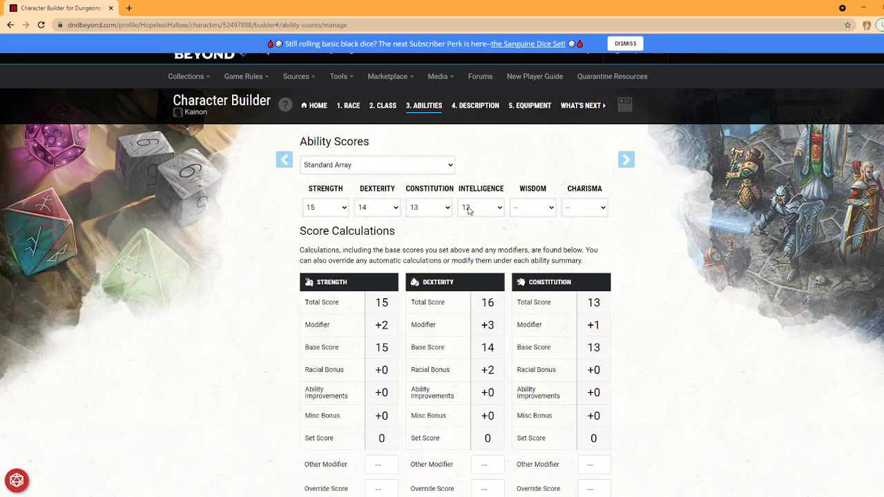
pyautogui.click(532, 207)
pyautogui.click(538, 240)
pyautogui.click(576, 208)
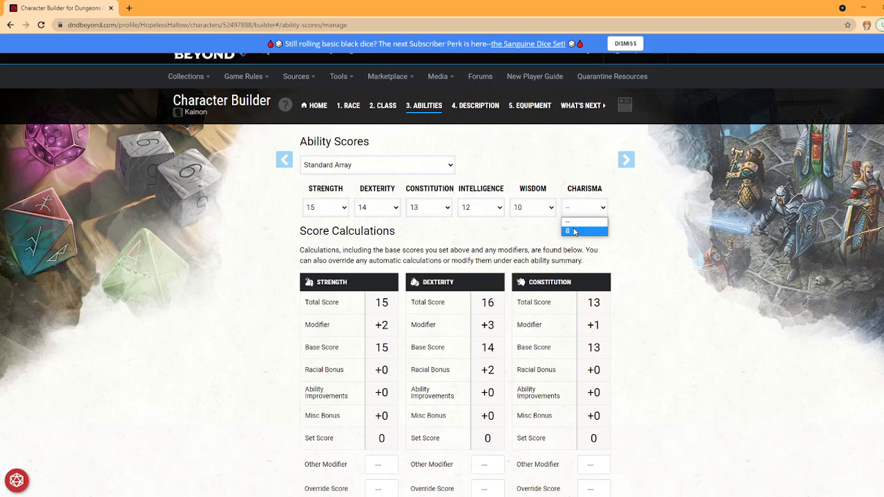
pyautogui.click(574, 232)
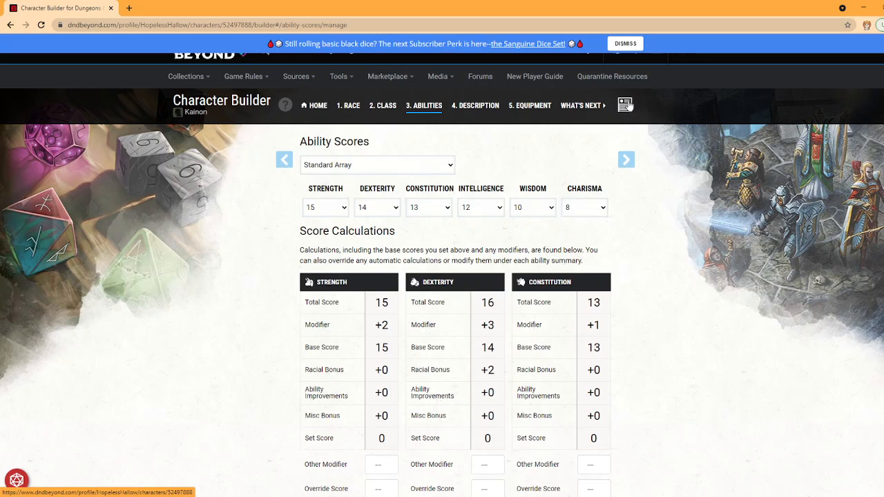
# Open the finished character sheet and review its actions, equipment and description sections
pyautogui.click(629, 104)
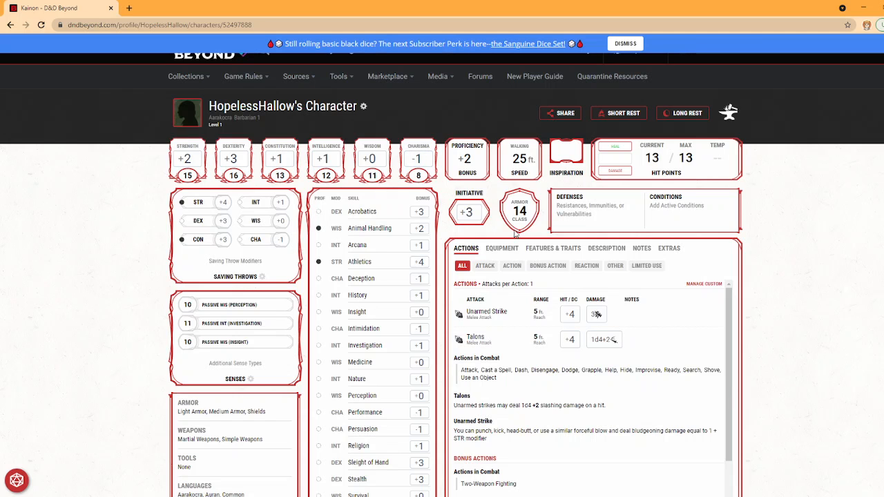
pyautogui.click(502, 249)
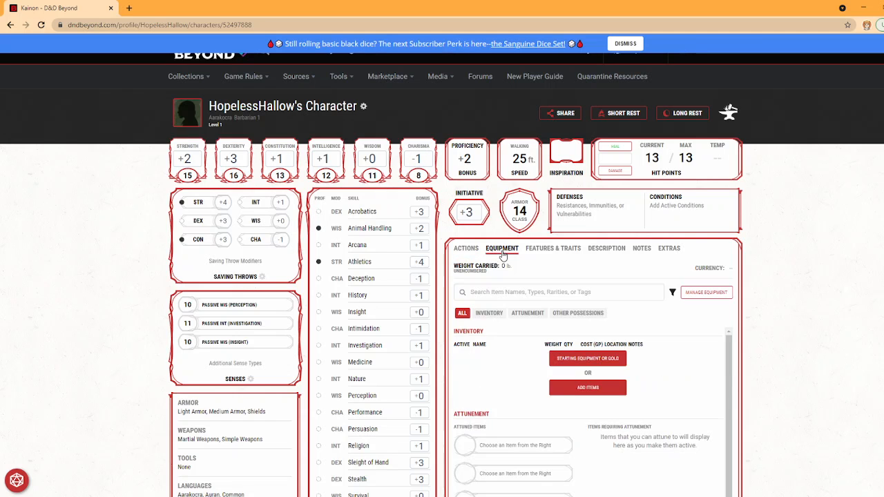
pyautogui.click(606, 249)
pyautogui.scroll(-1, 373, 297)
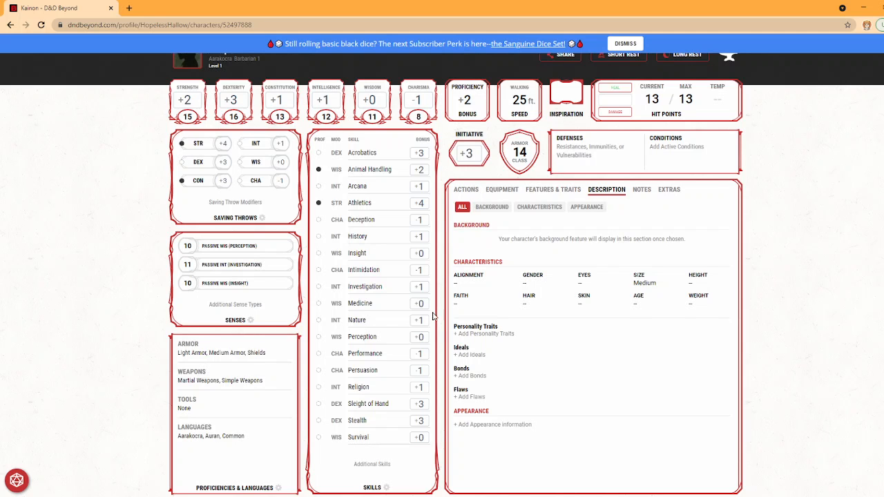
pyautogui.scroll(1, 601, 234)
# Start another new character from the My Characters page with the Standard creation method and give it a randomized name
pyautogui.moveTo(202, 84)
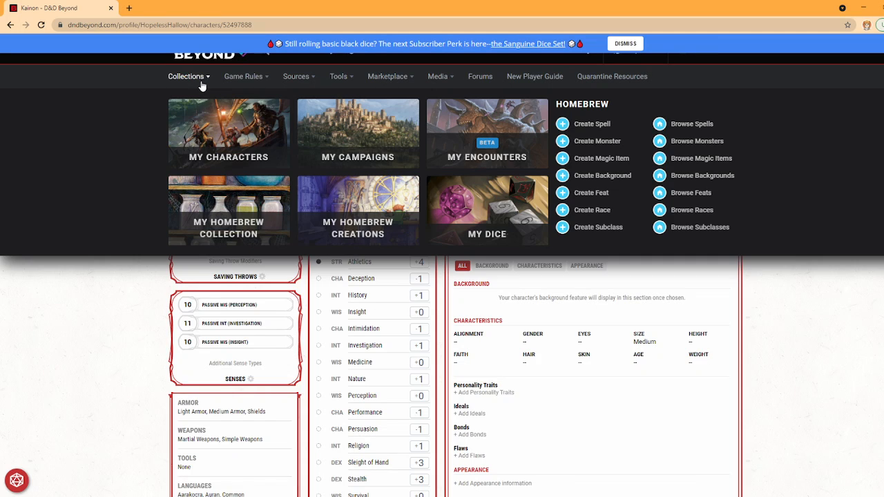
pyautogui.click(228, 128)
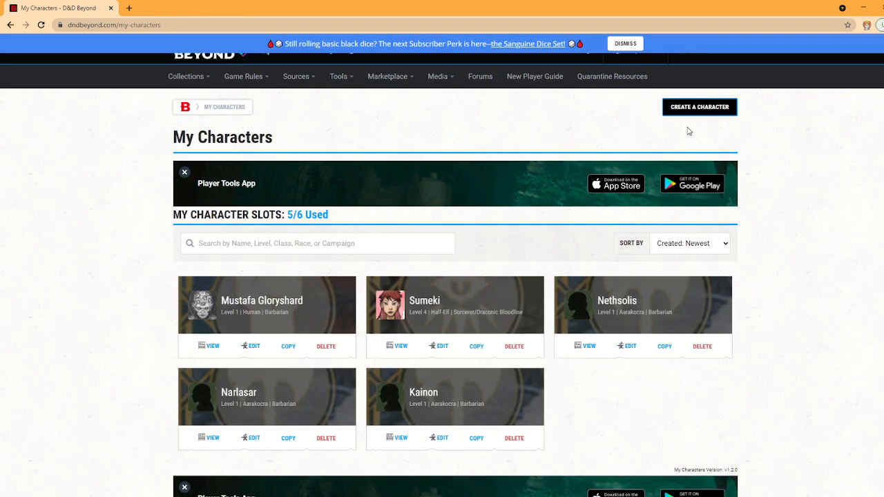
pyautogui.click(689, 107)
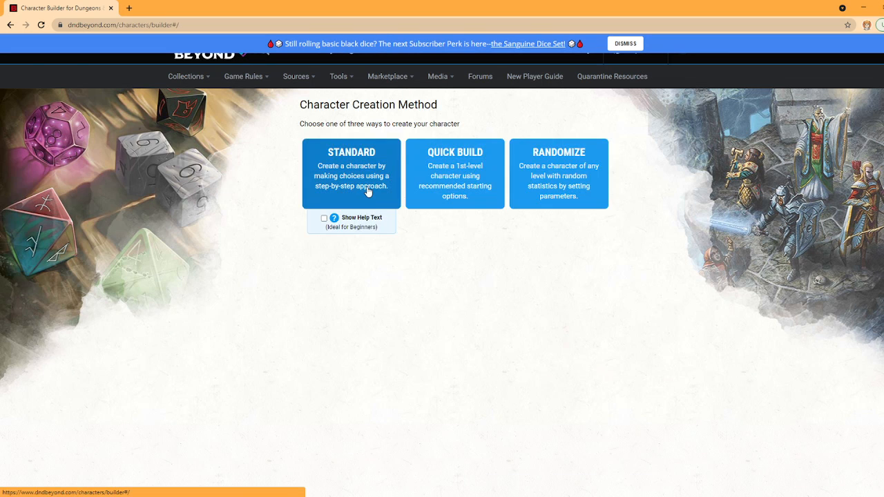
pyautogui.click(368, 192)
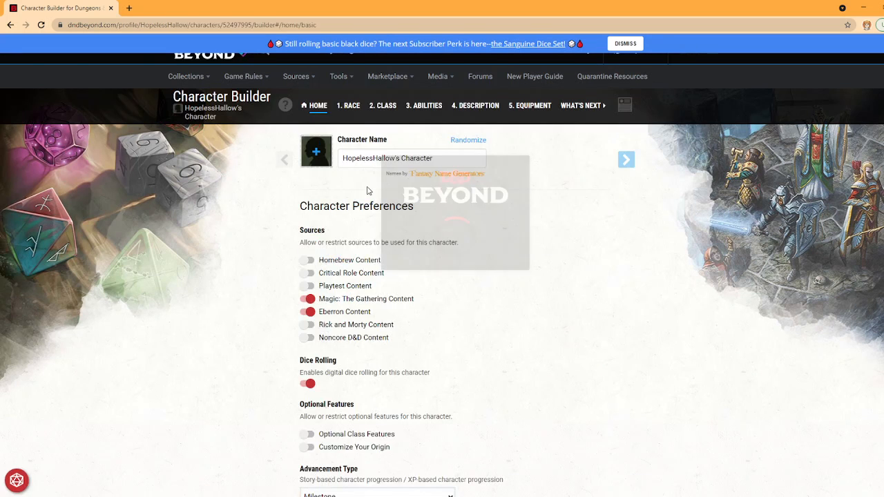
pyautogui.click(467, 140)
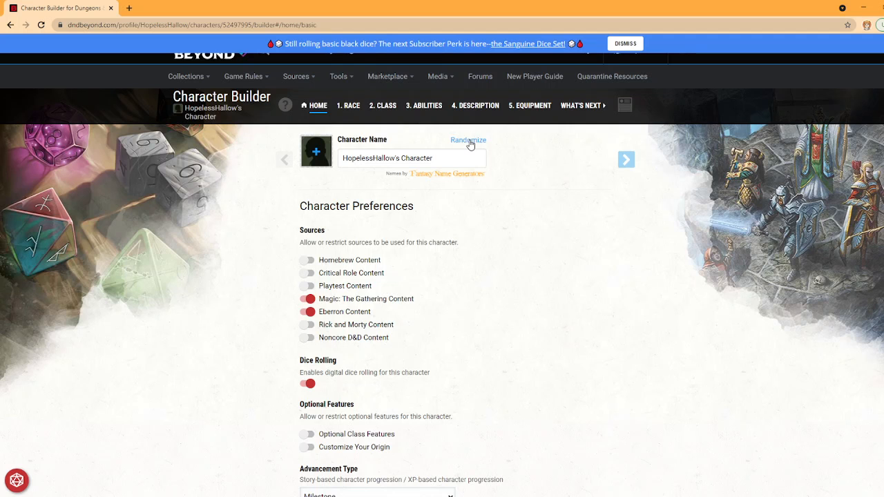
# Choose Aarakocra as the new character's race
pyautogui.click(353, 107)
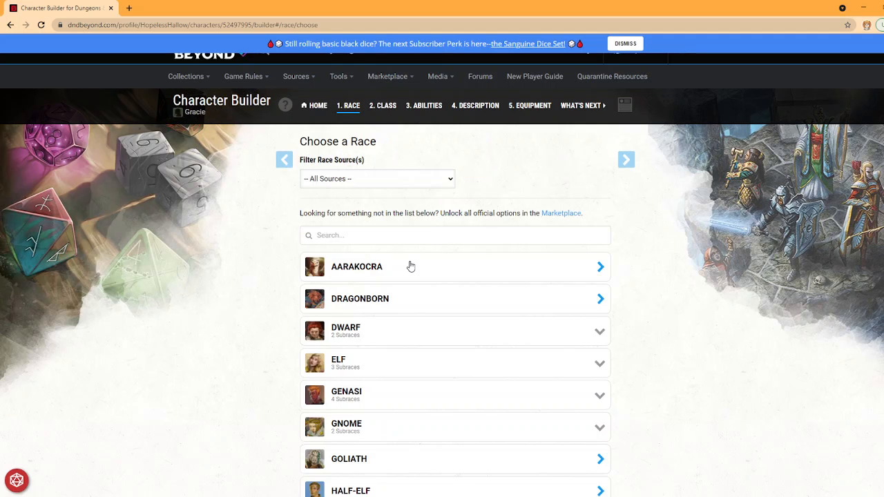
pyautogui.click(408, 263)
pyautogui.click(406, 417)
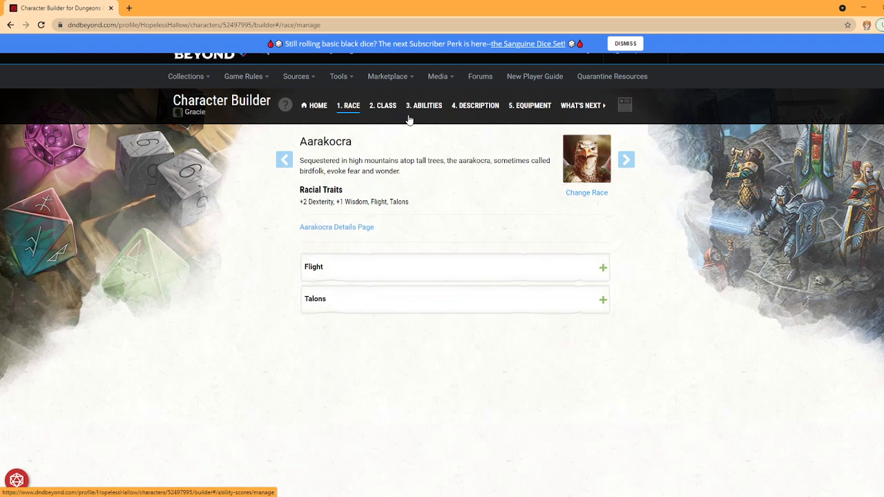
# Add Barbarian as the new character's class
pyautogui.click(384, 107)
pyautogui.click(403, 214)
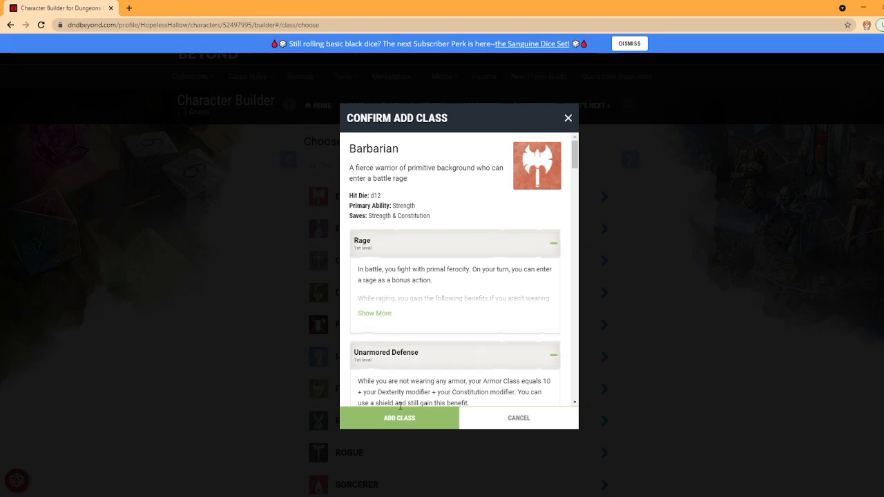
pyautogui.click(405, 420)
# Choose Athletics and Intimidation as the two Barbarian skill proficiencies
pyautogui.click(428, 282)
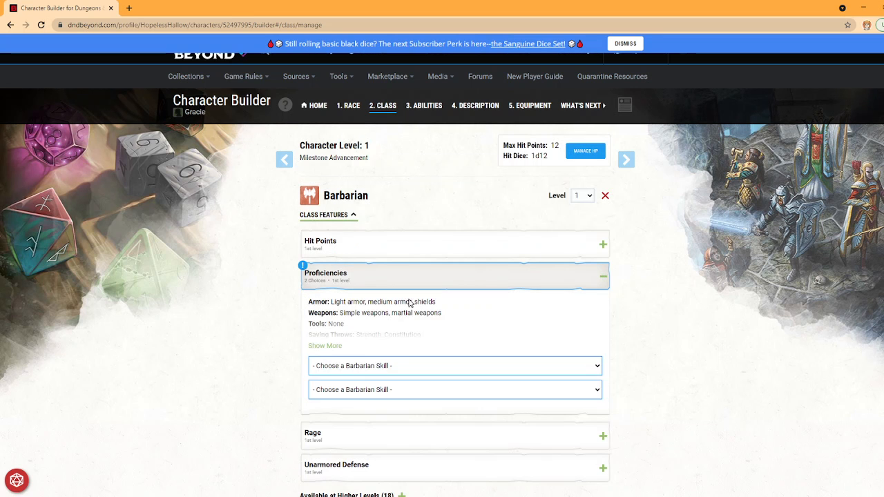
pyautogui.click(381, 366)
pyautogui.click(367, 398)
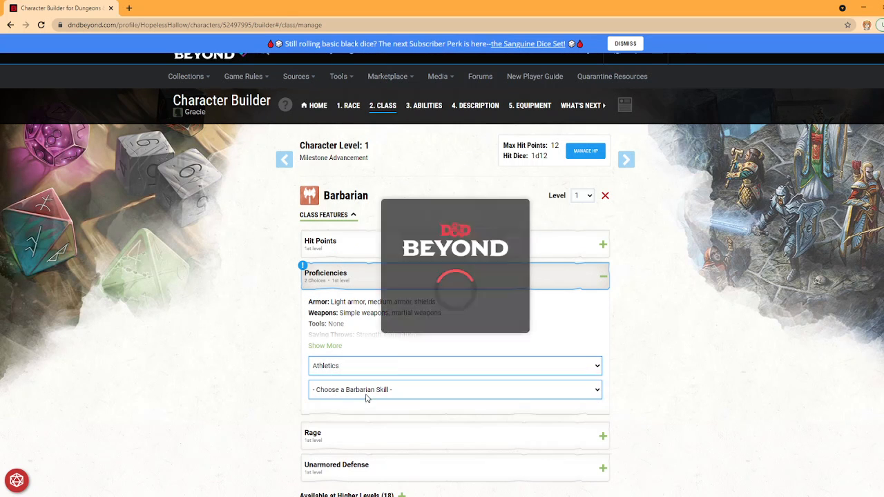
pyautogui.click(366, 393)
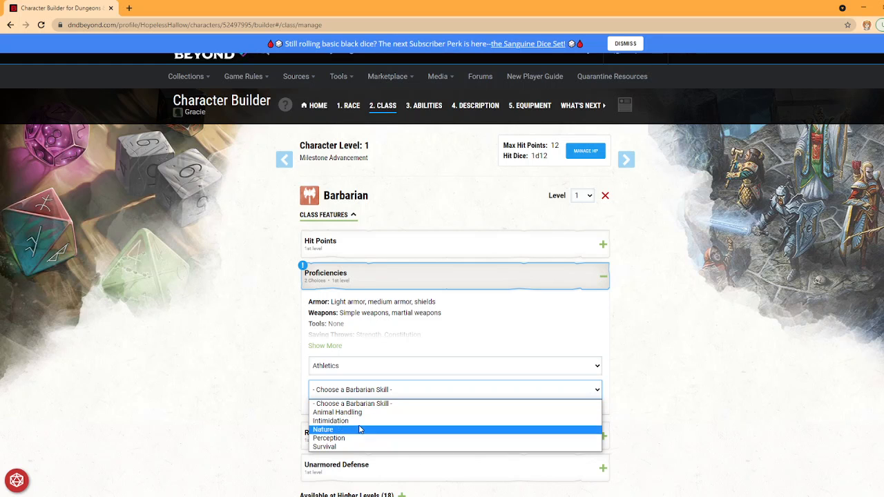
pyautogui.click(358, 421)
pyautogui.click(400, 277)
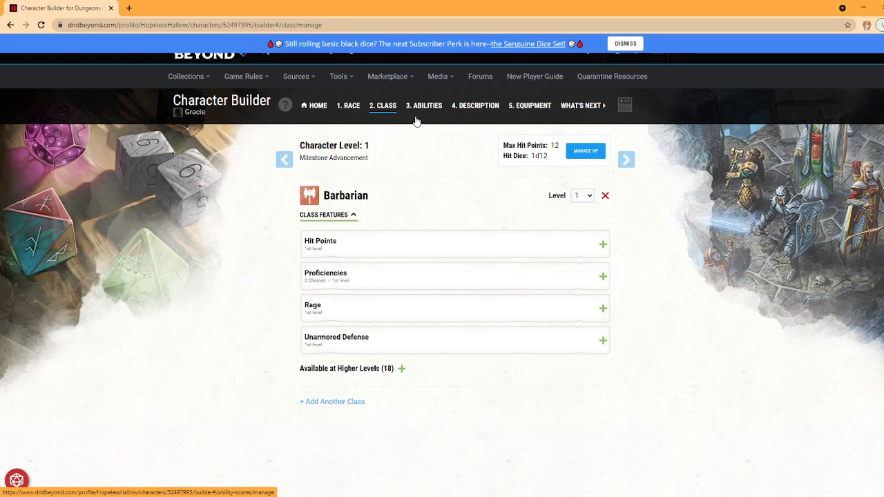
# Set the new character's ability score generation method to Standard Array
pyautogui.click(417, 119)
pyautogui.click(391, 164)
pyautogui.click(382, 187)
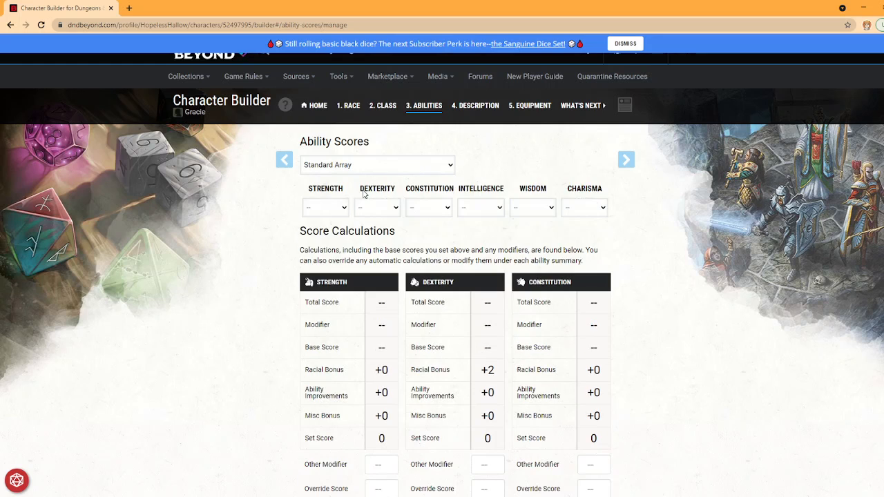
# Set the new character's base scores to 15 for Strength, 14 for Dexterity and 13 for Constitution
pyautogui.click(325, 207)
pyautogui.click(324, 282)
pyautogui.click(384, 213)
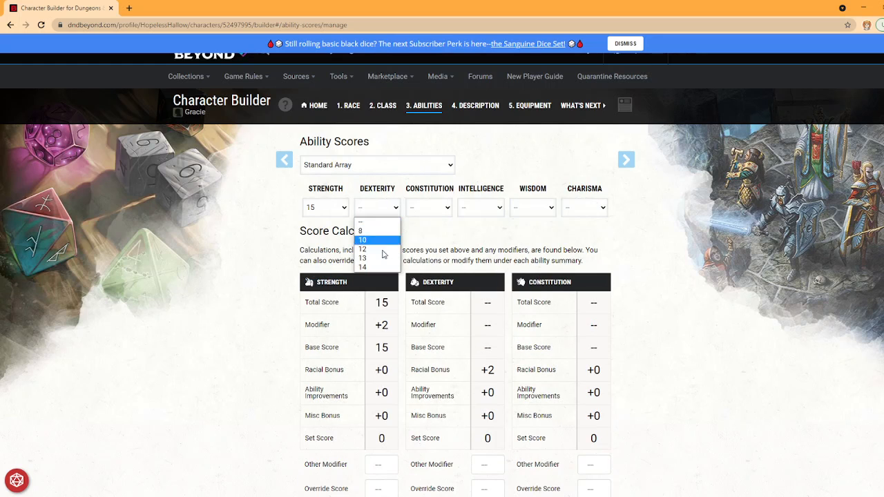
pyautogui.click(366, 267)
pyautogui.click(427, 213)
pyautogui.click(430, 258)
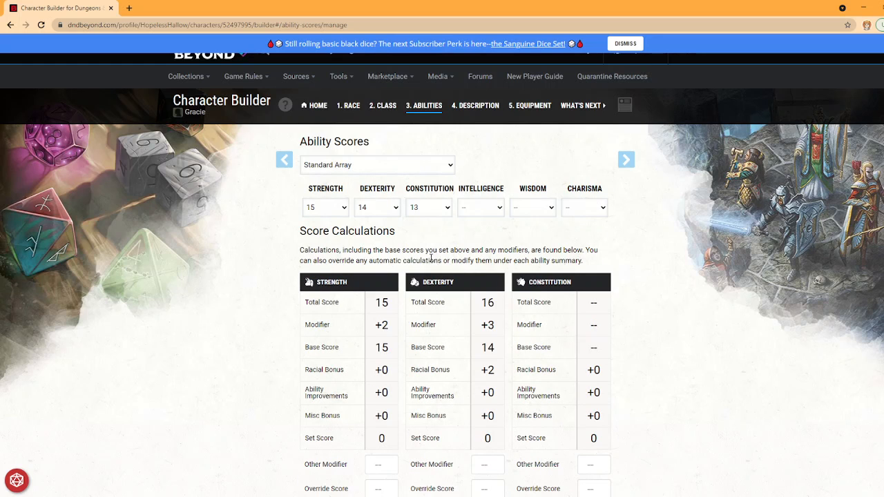
# Set the new character's base scores to 12 for Intelligence, 10 for Wisdom and 8 for Charisma
pyautogui.click(497, 203)
pyautogui.click(491, 250)
pyautogui.click(522, 211)
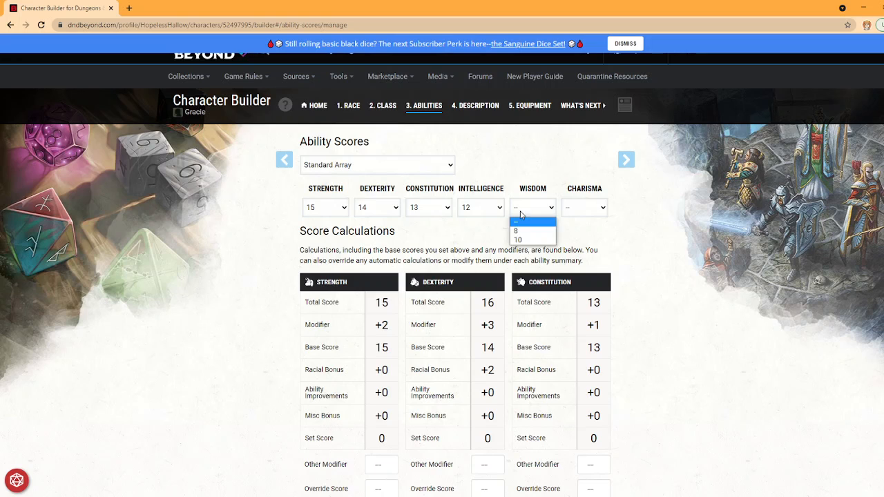
pyautogui.click(521, 241)
pyautogui.click(594, 210)
pyautogui.click(591, 230)
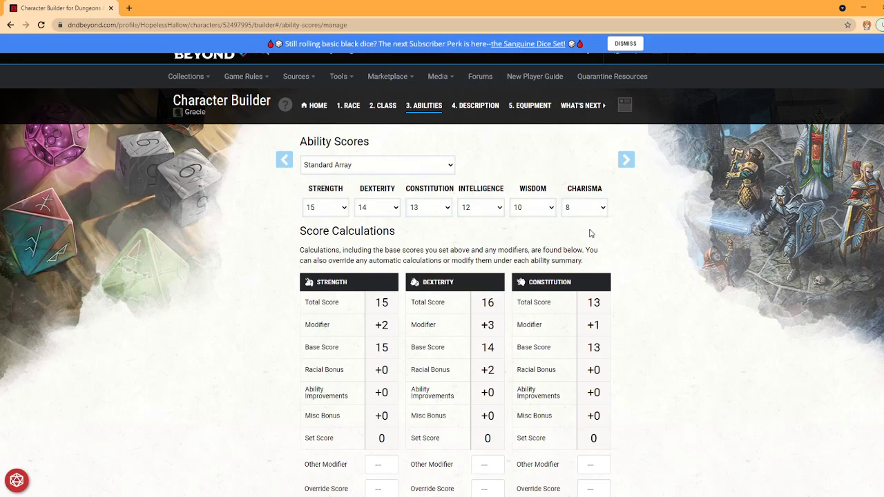
# Go to the character description and try the Acolyte, Criminal / Spy and Haunted One backgrounds in turn
pyautogui.click(476, 113)
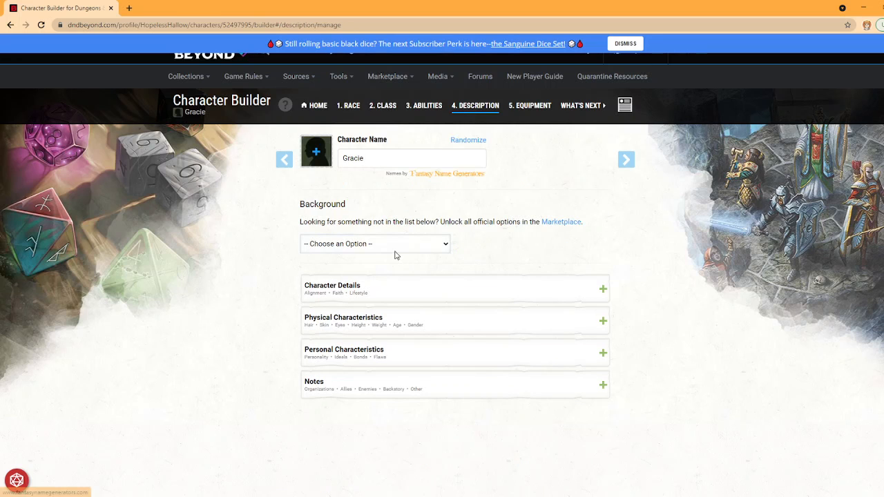
pyautogui.click(395, 246)
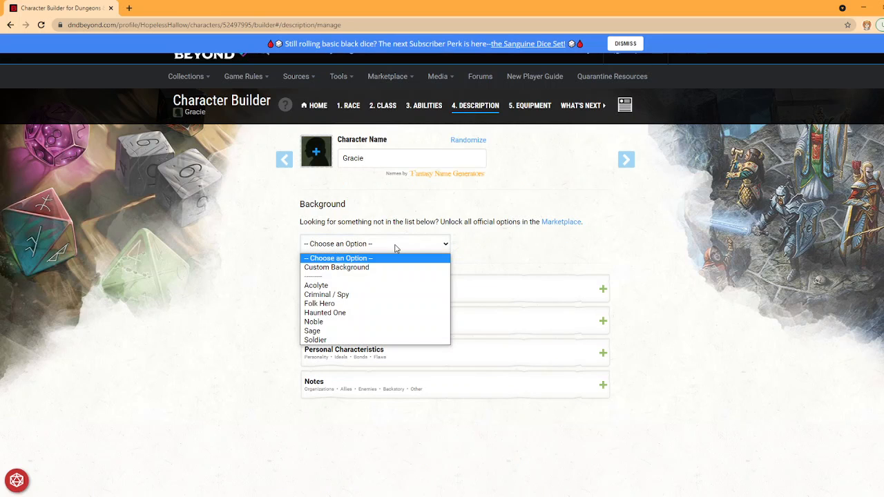
pyautogui.click(393, 284)
pyautogui.click(401, 245)
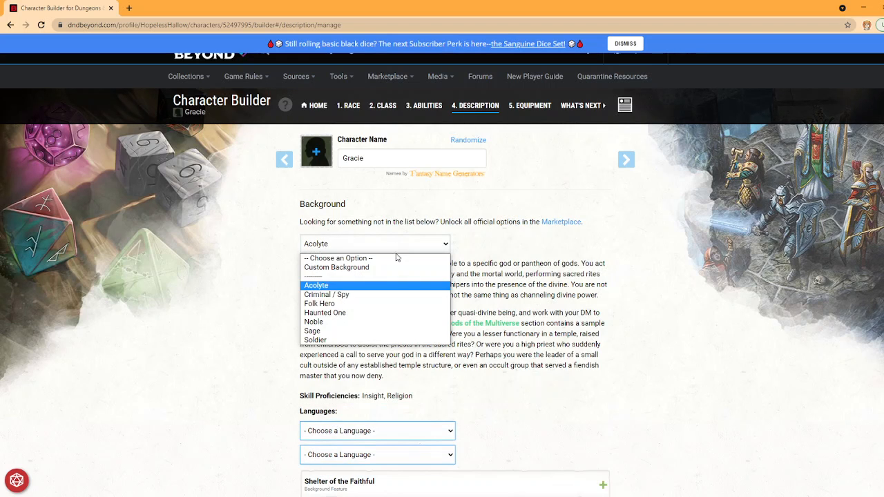
pyautogui.click(395, 293)
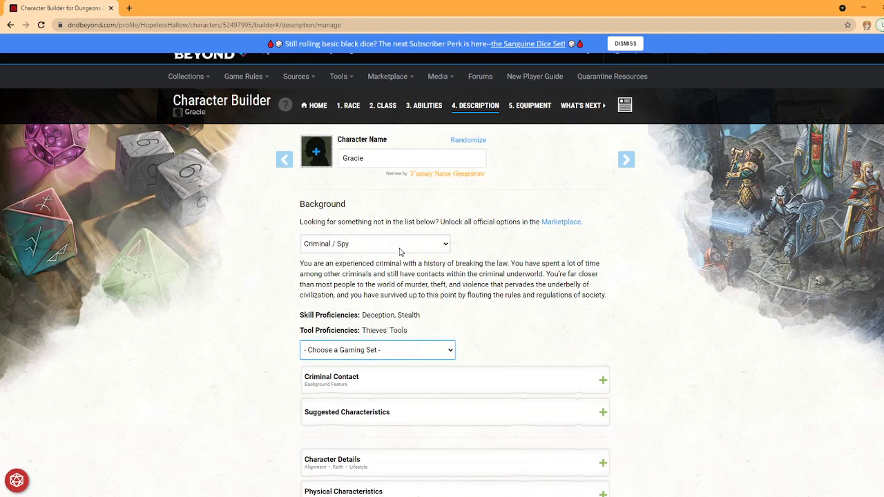
pyautogui.click(402, 248)
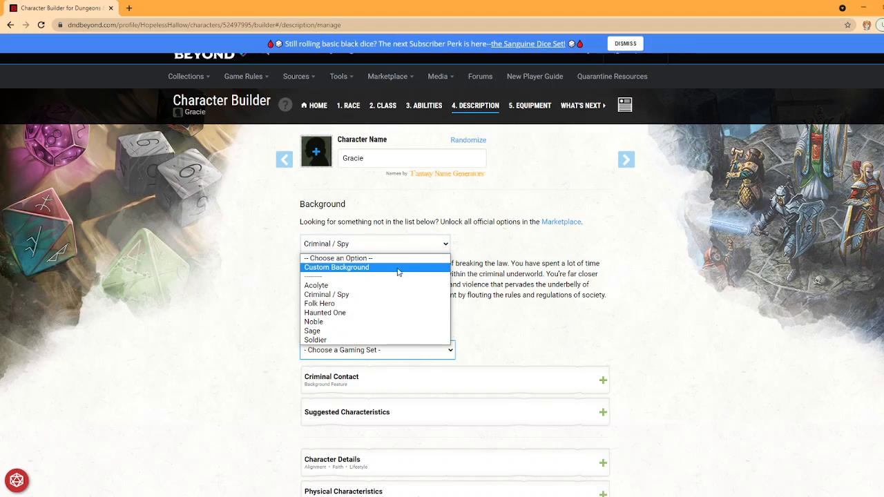
pyautogui.click(386, 314)
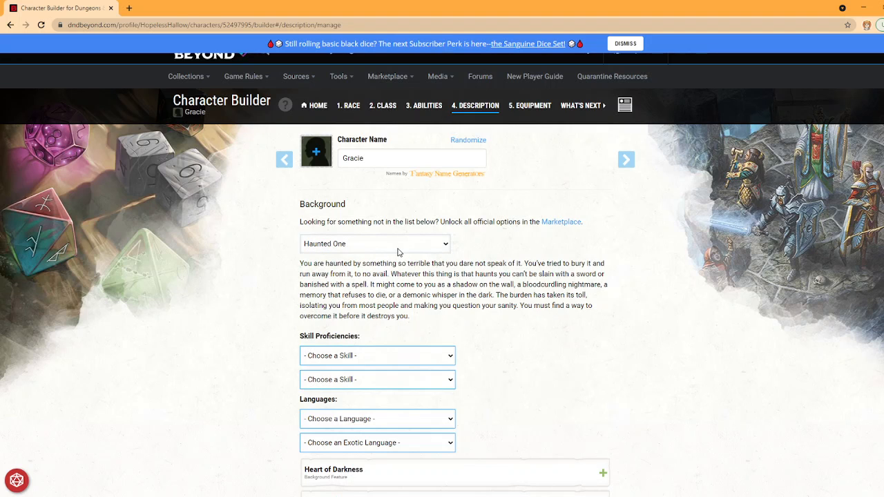
# Try the Noble background and look through its description
pyautogui.click(397, 247)
pyautogui.click(386, 326)
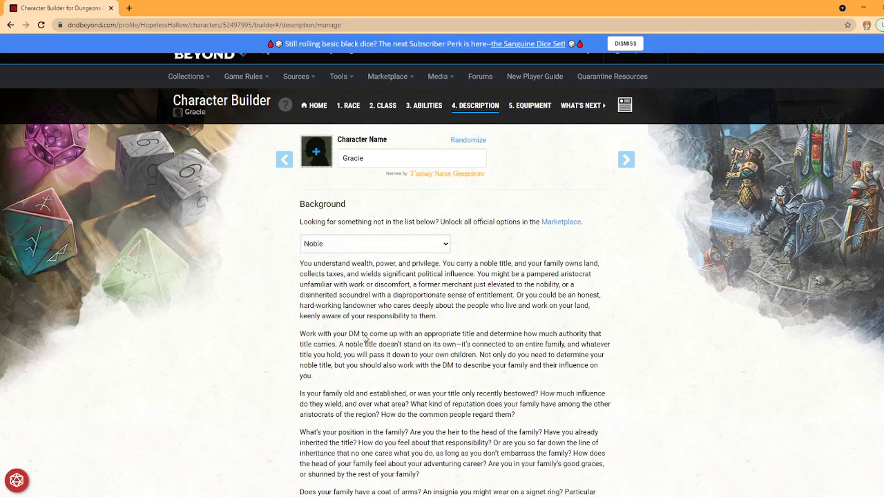
pyautogui.scroll(-3, 366, 339)
pyautogui.scroll(2, 370, 345)
# Try the Sage and Soldier backgrounds in turn
pyautogui.click(394, 148)
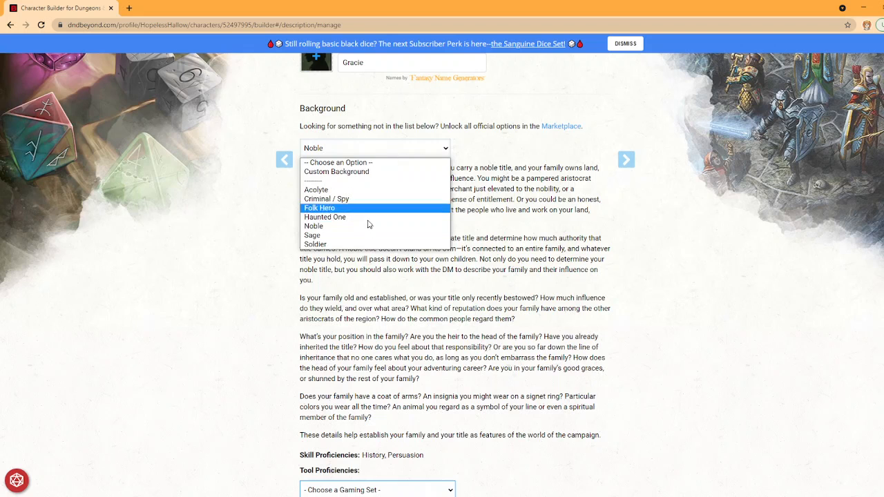
pyautogui.click(367, 235)
pyautogui.click(373, 152)
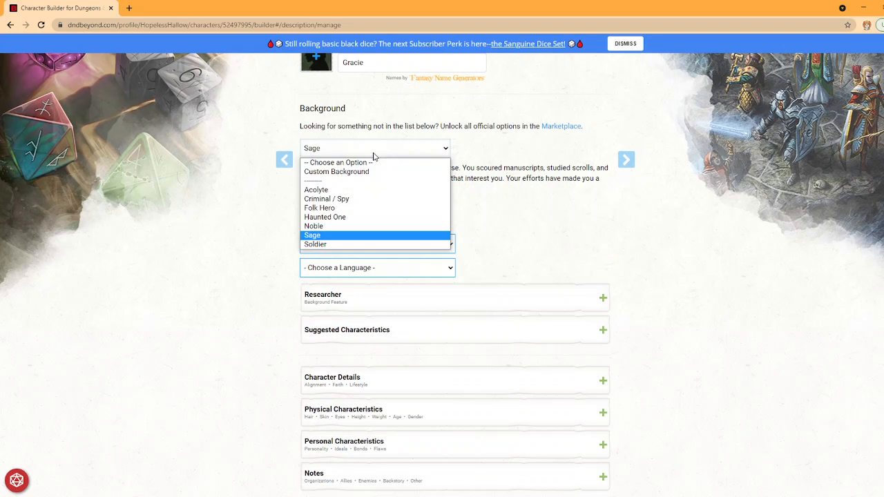
pyautogui.click(388, 245)
# Choose the Criminal / Spy background with the Dragonchess Set as its gaming set proficiency
pyautogui.click(380, 149)
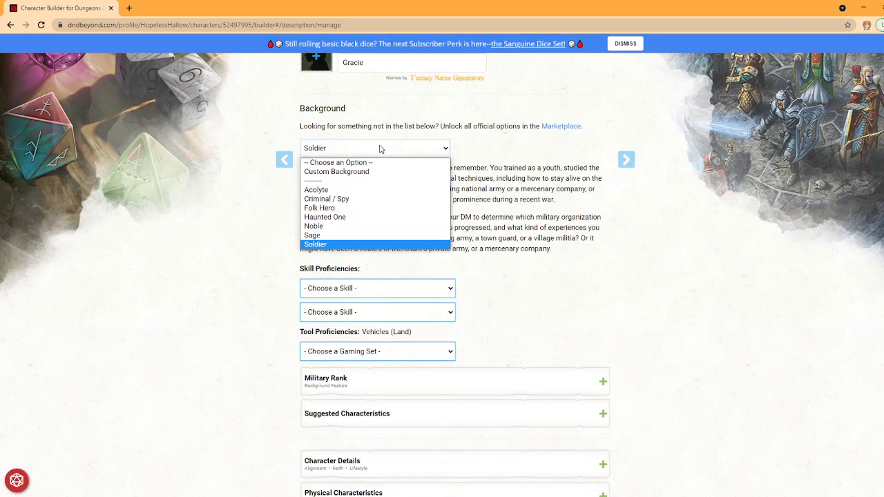
pyautogui.click(380, 199)
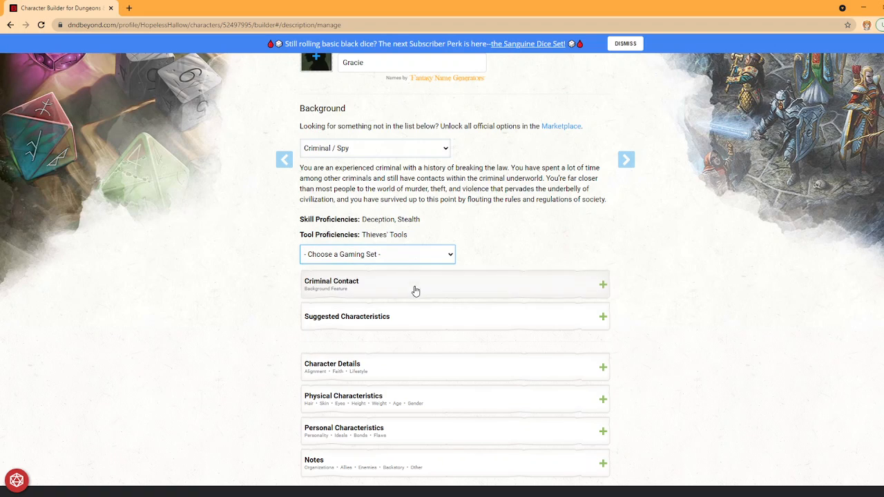
pyautogui.click(405, 260)
pyautogui.click(404, 287)
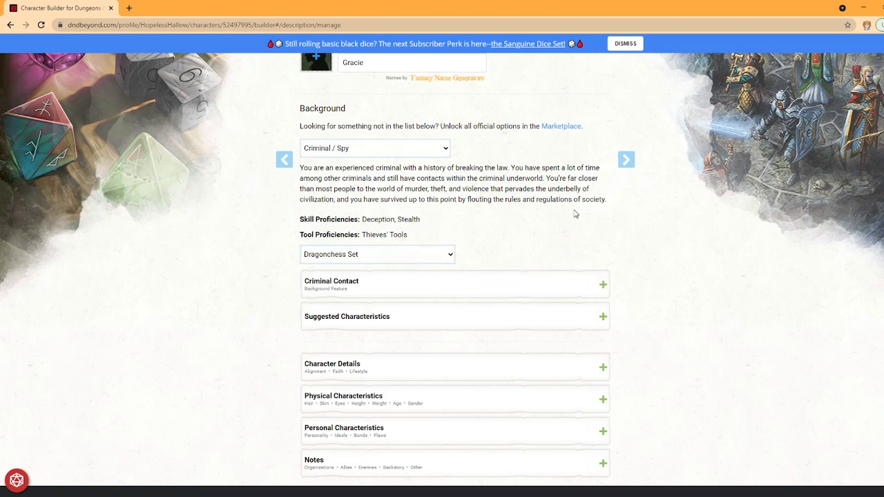
# Go to the equipment stage, randomize the Barbarian starting gold and add it to the character
pyautogui.scroll(3, 574, 214)
pyautogui.click(548, 116)
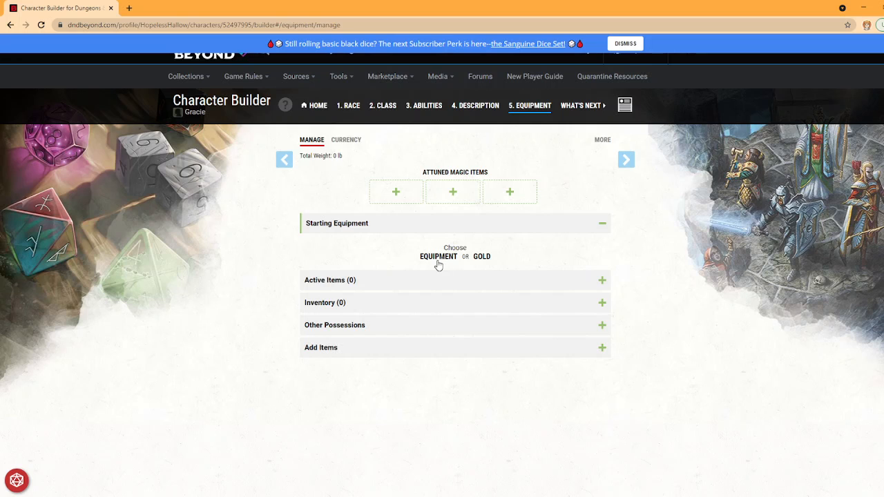
pyautogui.click(481, 265)
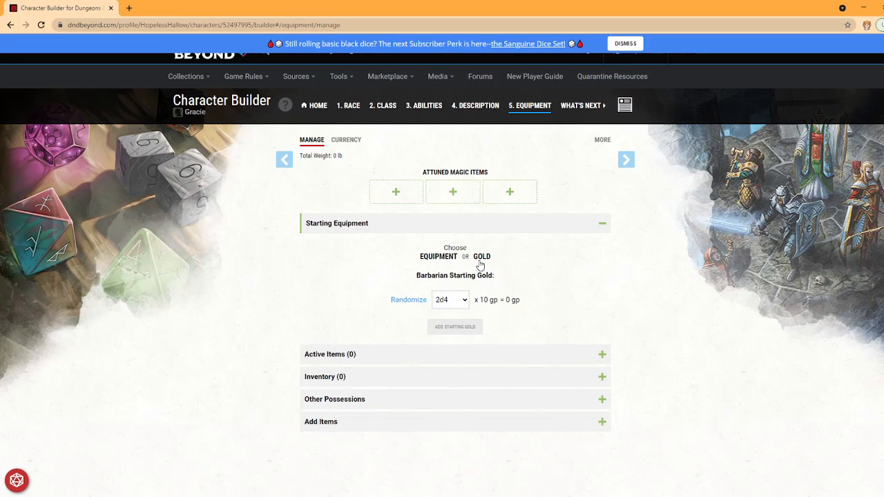
pyautogui.click(392, 300)
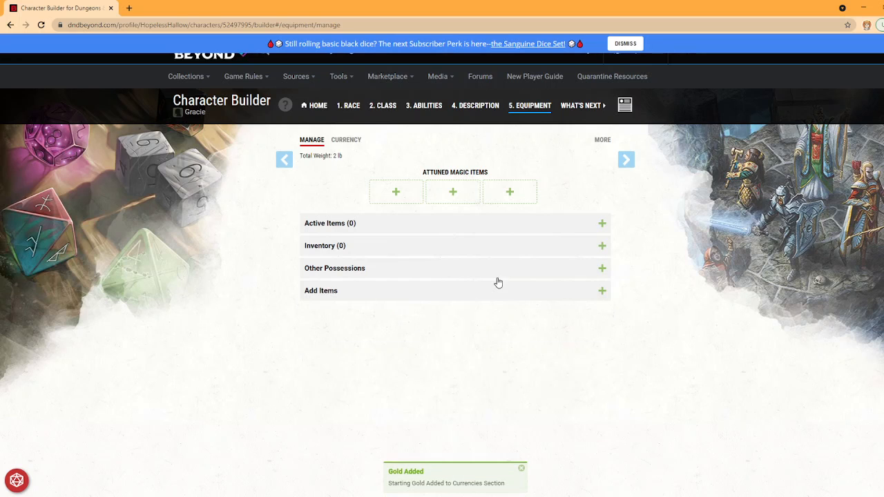
# Return to the starting equipment choices and add the greataxe, two handaxes, explorer's pack with four javelins and the Criminal / Spy items
pyautogui.click(603, 140)
pyautogui.click(584, 162)
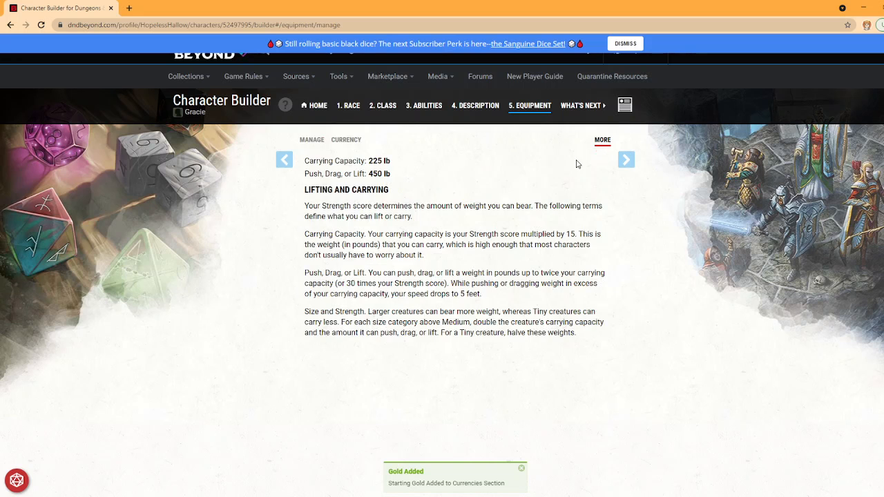
pyautogui.click(601, 140)
pyautogui.click(575, 183)
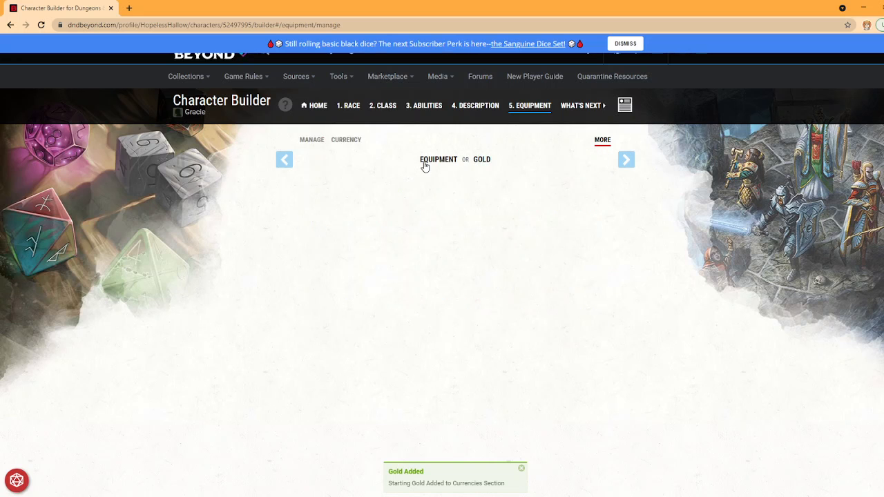
pyautogui.click(424, 163)
pyautogui.click(434, 206)
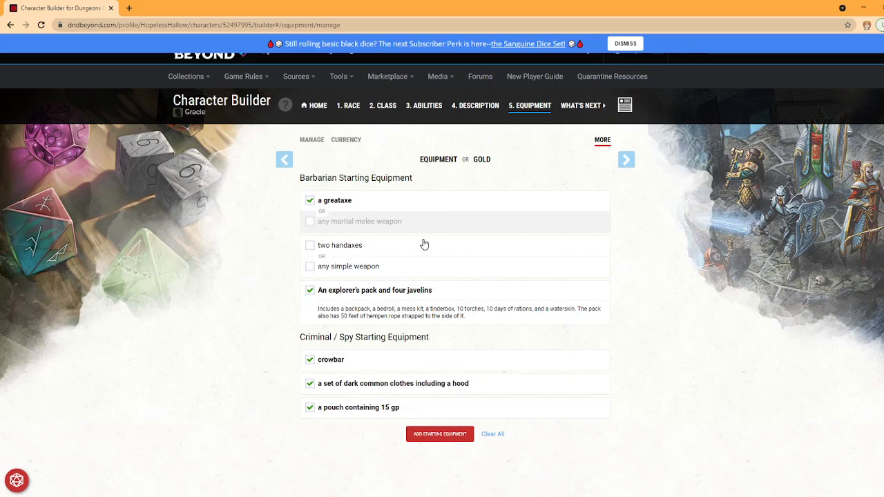
pyautogui.click(424, 246)
pyautogui.click(440, 434)
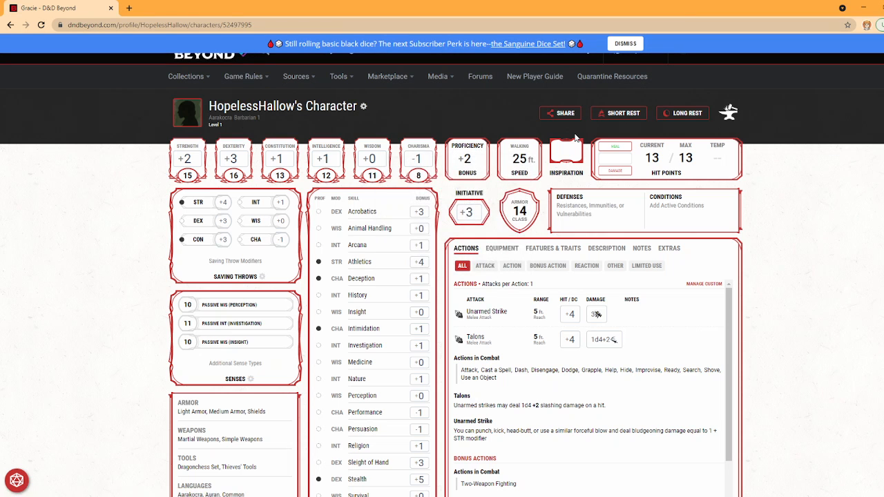
# Equip the greataxe, a handaxe and the javelins in the character sheet's inventory and return to the actions
pyautogui.scroll(-1, 541, 289)
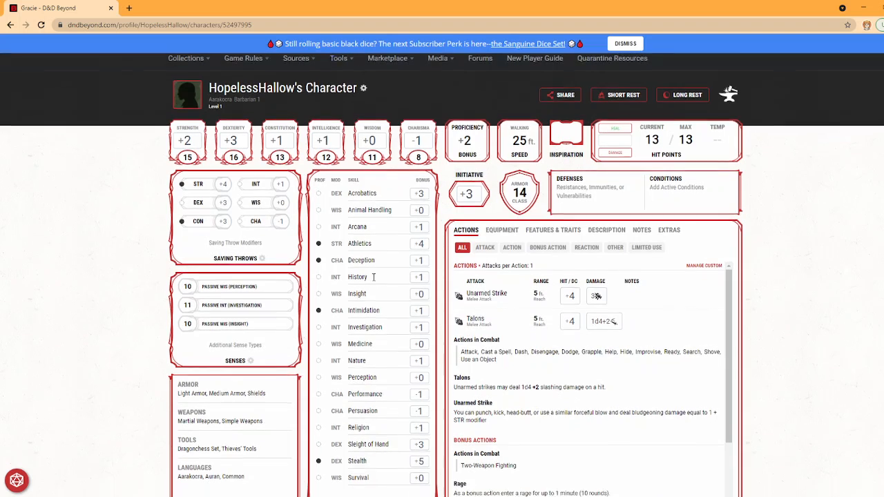
pyautogui.click(511, 202)
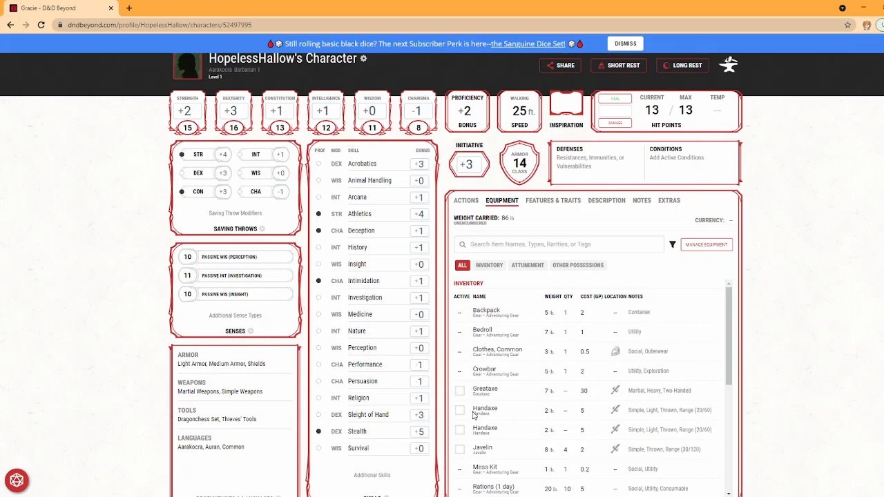
pyautogui.click(459, 391)
pyautogui.click(459, 410)
pyautogui.click(471, 201)
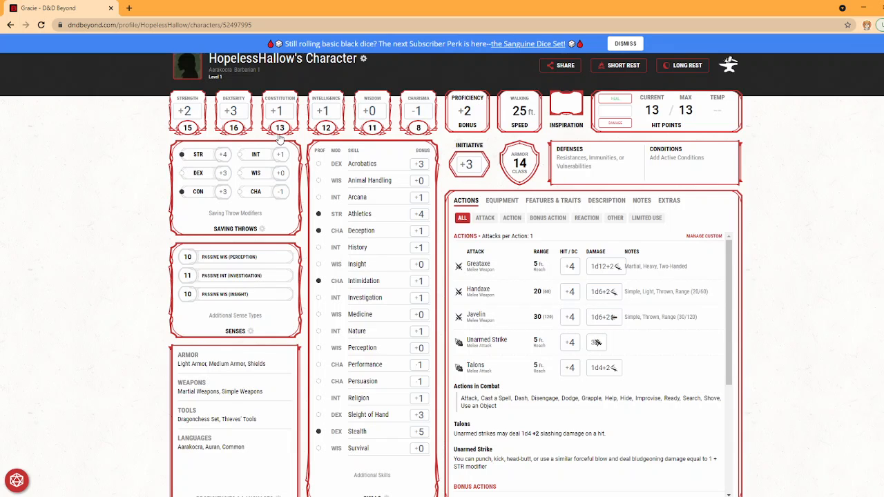
# Examine the armor class breakdown, then the Barbarian class features and the racial traits on the character sheet
pyautogui.click(520, 164)
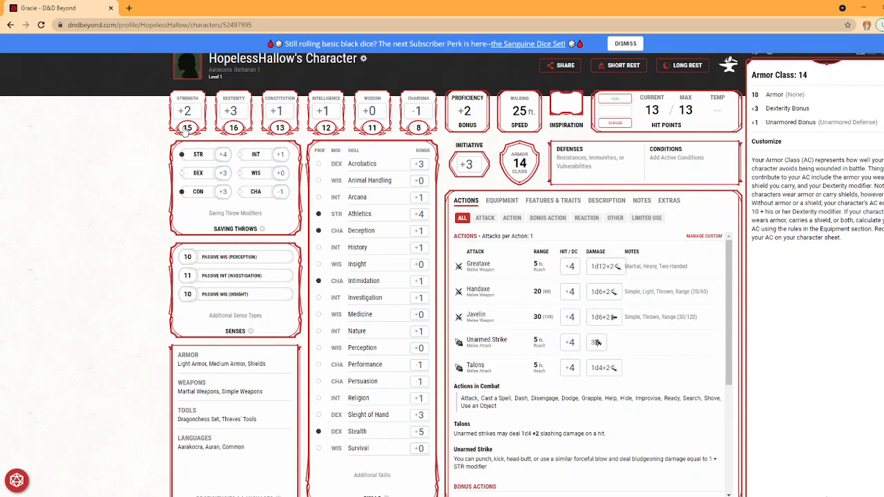
pyautogui.click(510, 202)
pyautogui.click(552, 201)
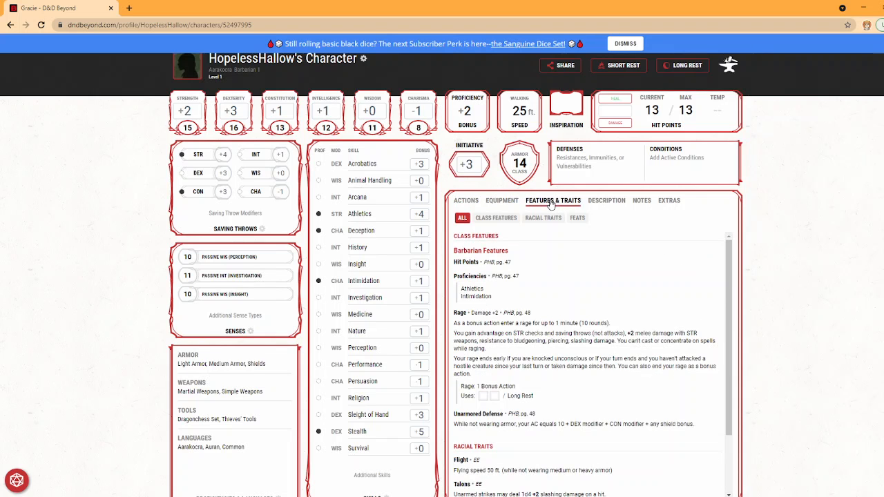
pyautogui.scroll(-1, 571, 359)
pyautogui.scroll(-2, 572, 358)
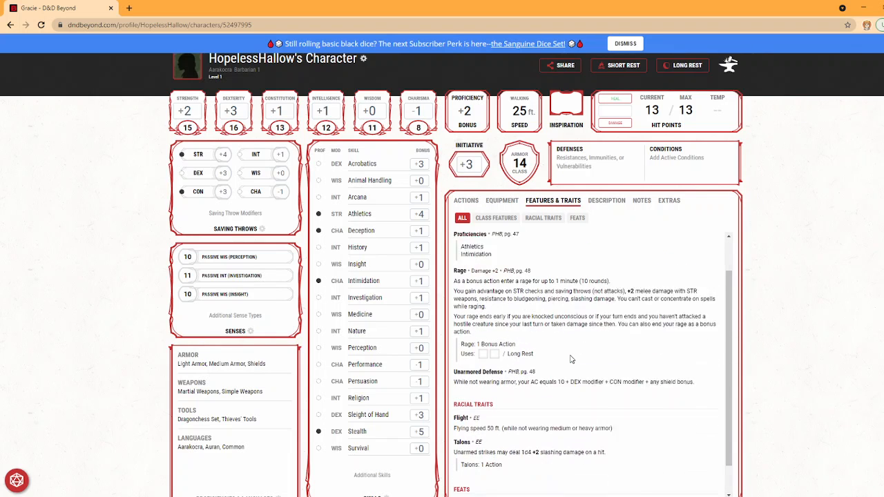
# Look through the character's description and notes, and view the editable characteristics and details before closing them
pyautogui.click(606, 201)
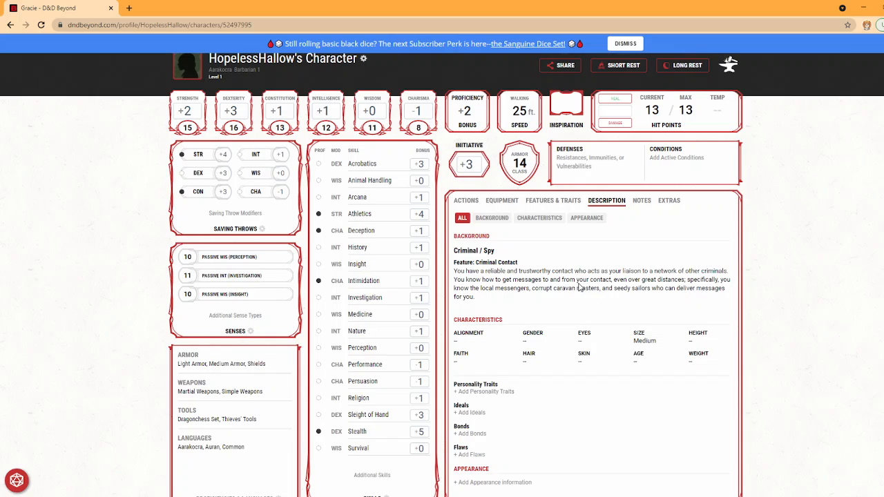
pyautogui.click(641, 202)
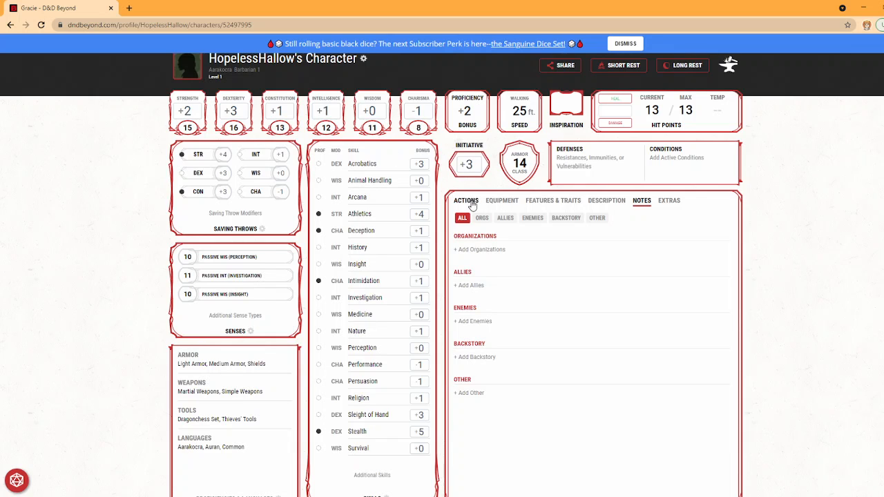
pyautogui.click(618, 204)
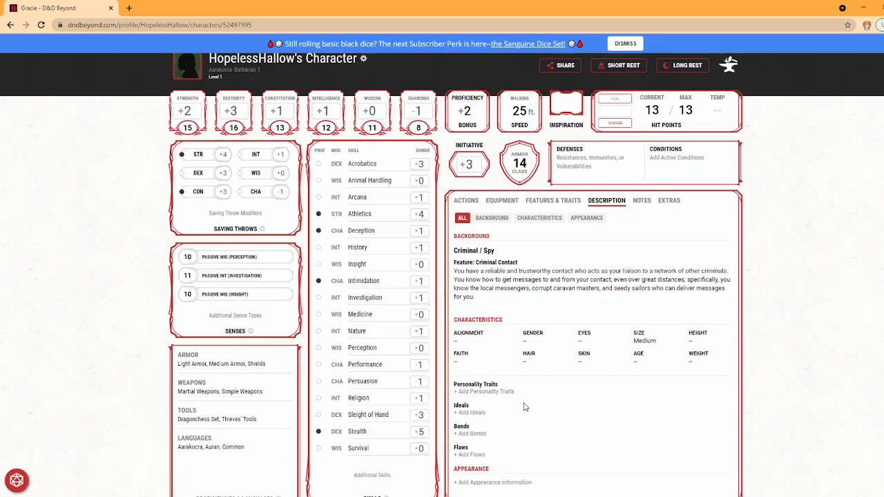
pyautogui.click(528, 342)
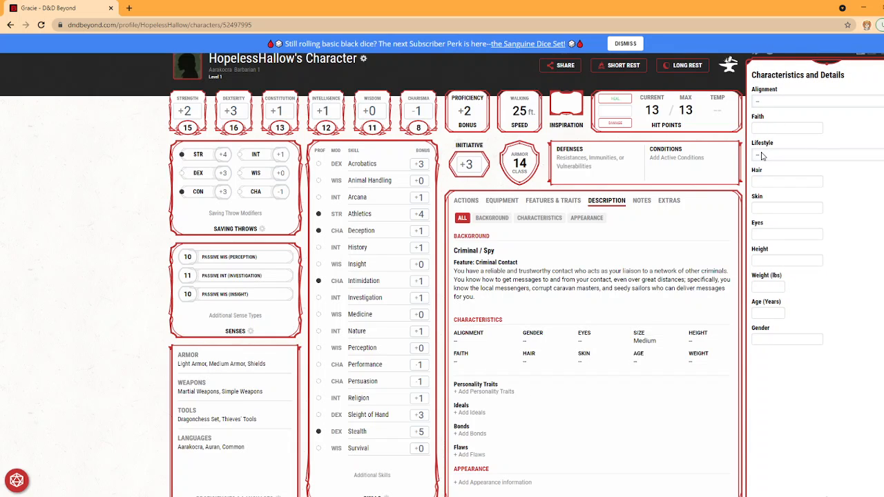
pyautogui.click(62, 242)
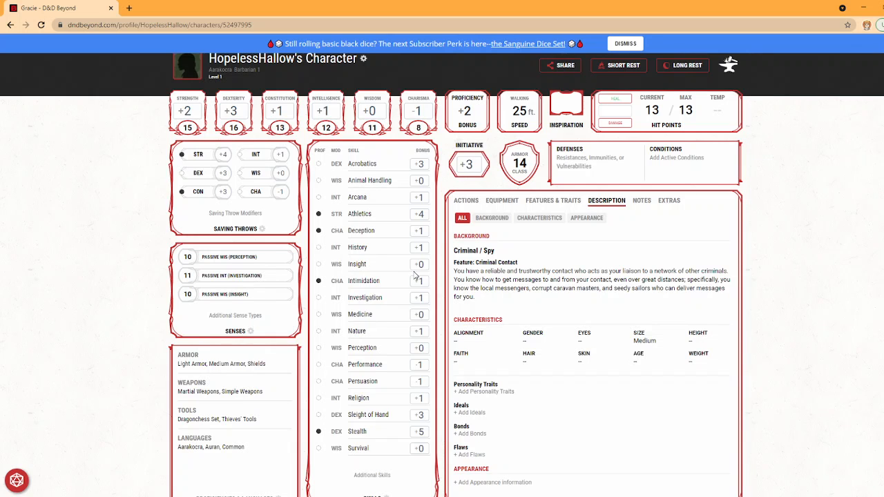
# Show the site's selection of tools, including the Encounter Builder
pyautogui.scroll(1, 415, 274)
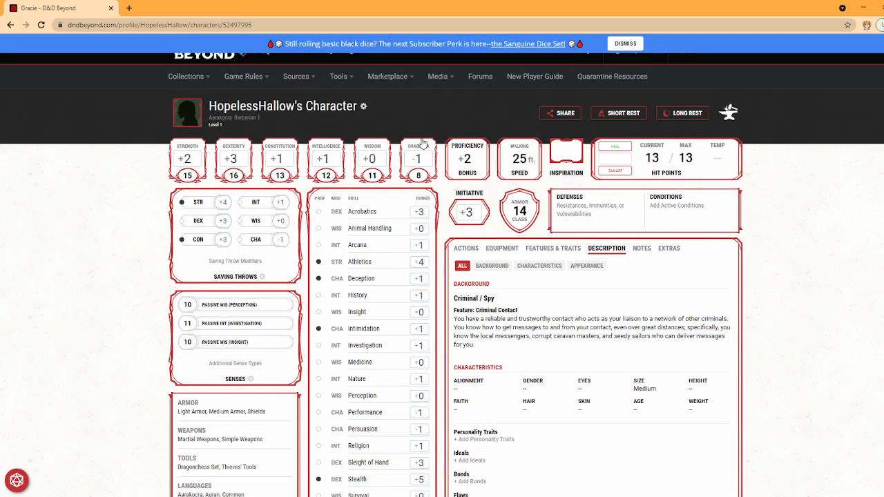
pyautogui.moveTo(338, 85)
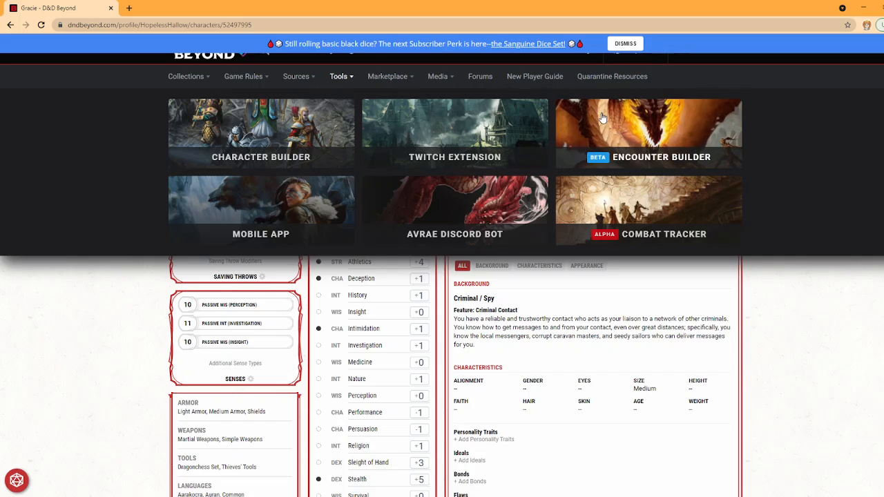